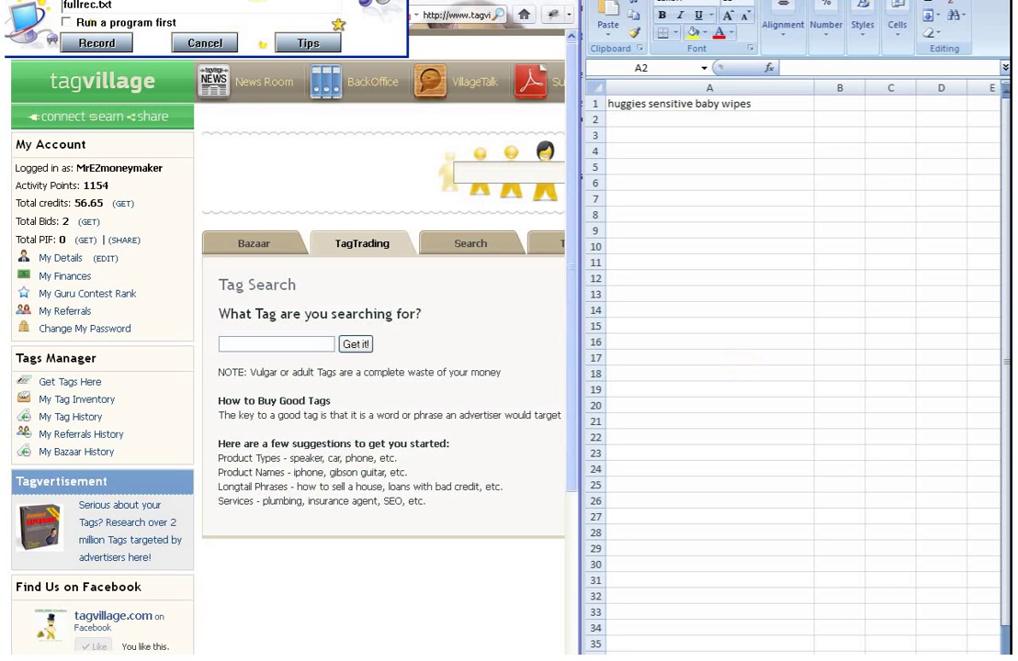
- Move the Input Record File Name window to the screen centre, keeping fullrec.txt as the file
drag(261, 2, 488, 207)
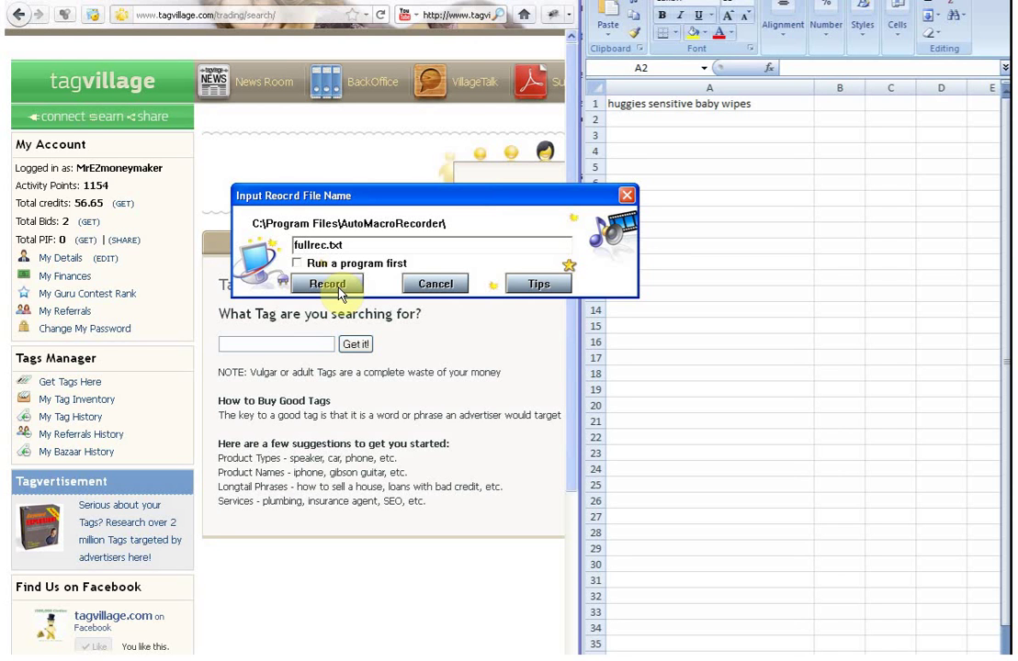
- Start recording over the existing fullrec.txt and copy the tag in Excel row 1
click(338, 287)
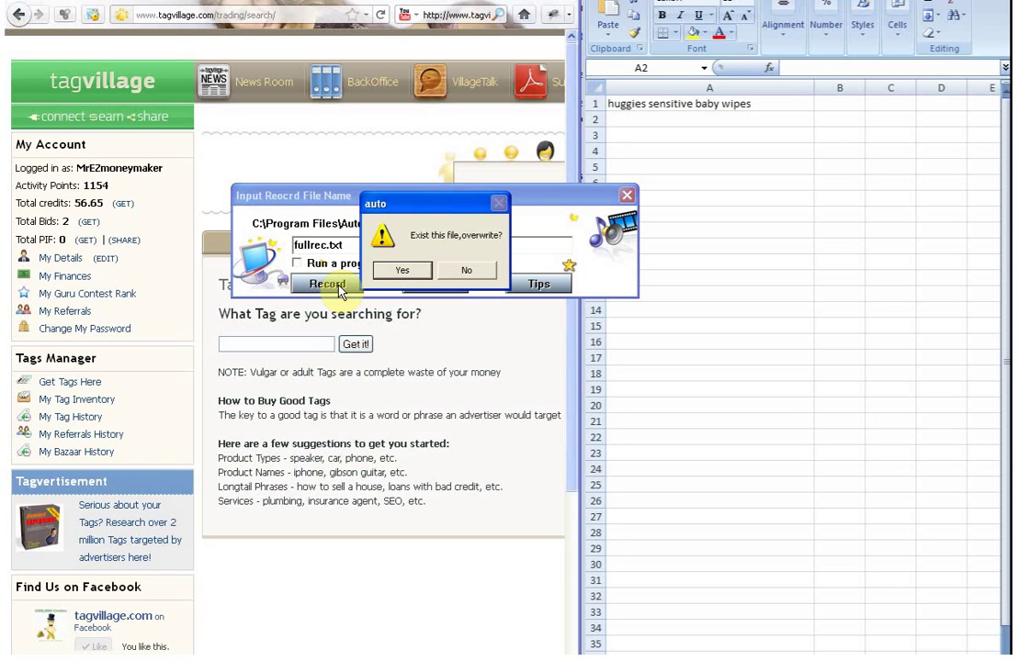
click(404, 272)
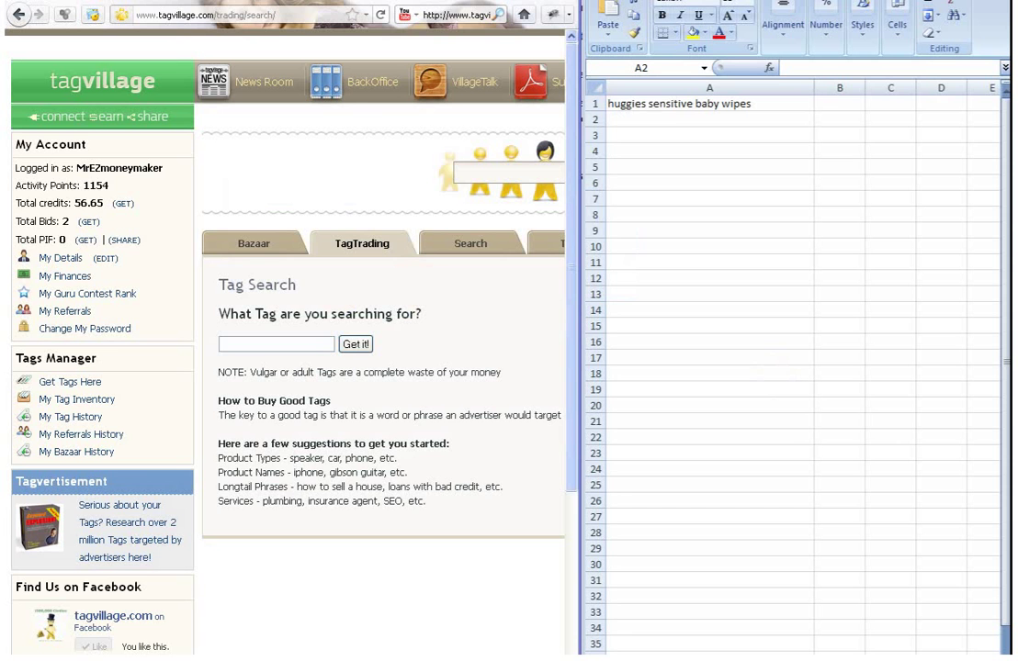
click(592, 104)
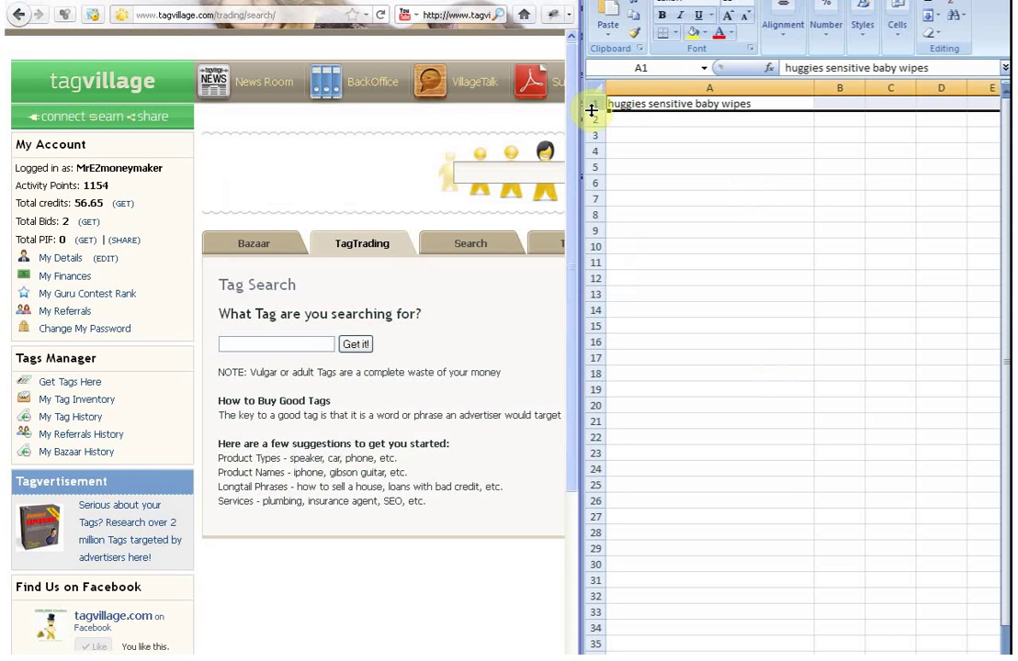
right_click(595, 108)
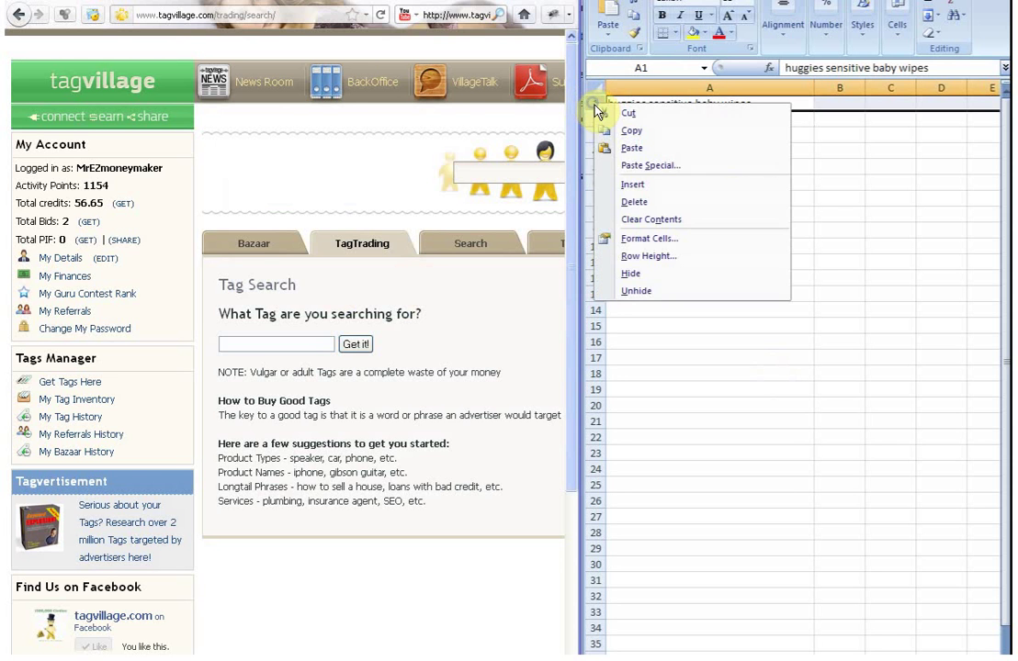
click(681, 131)
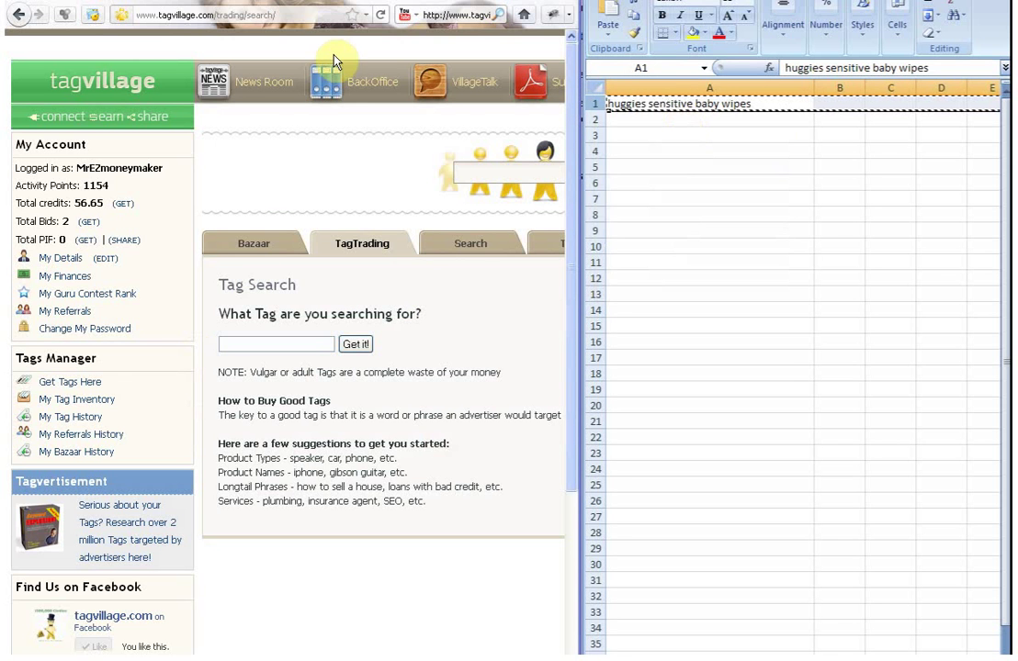
- Search TagVillage for huggies sensitive baby wipes and buy it for 0.1 credits
click(85, 381)
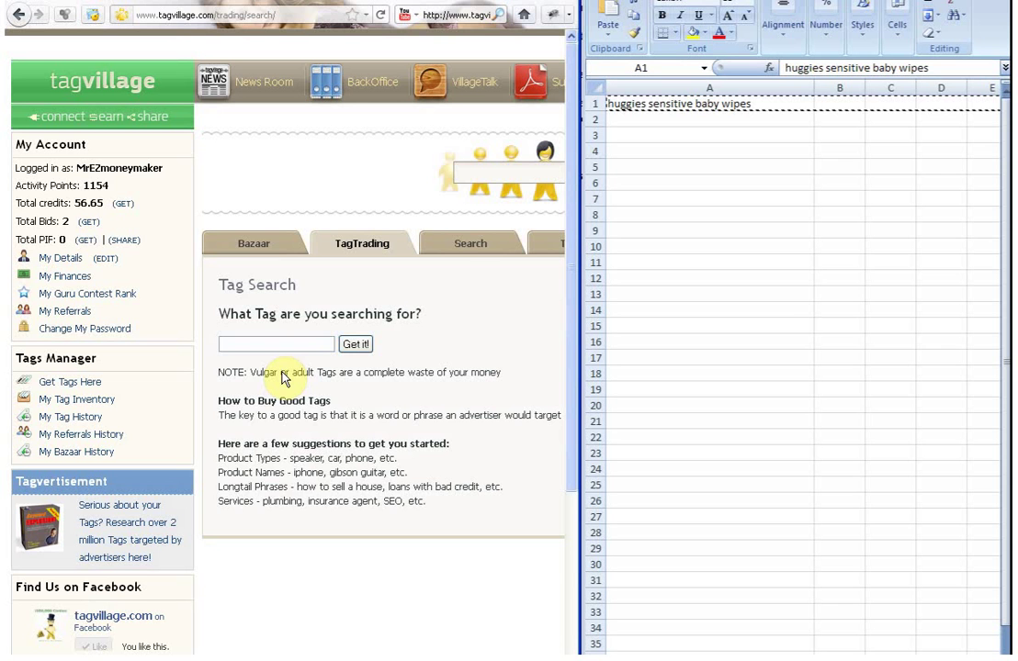
right_click(241, 346)
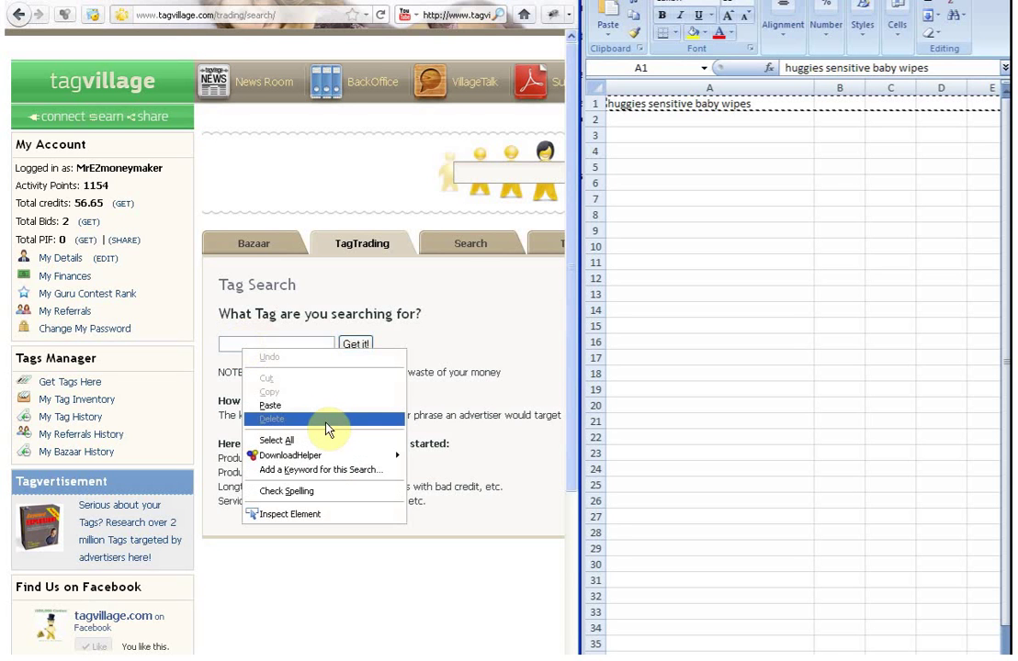
click(326, 405)
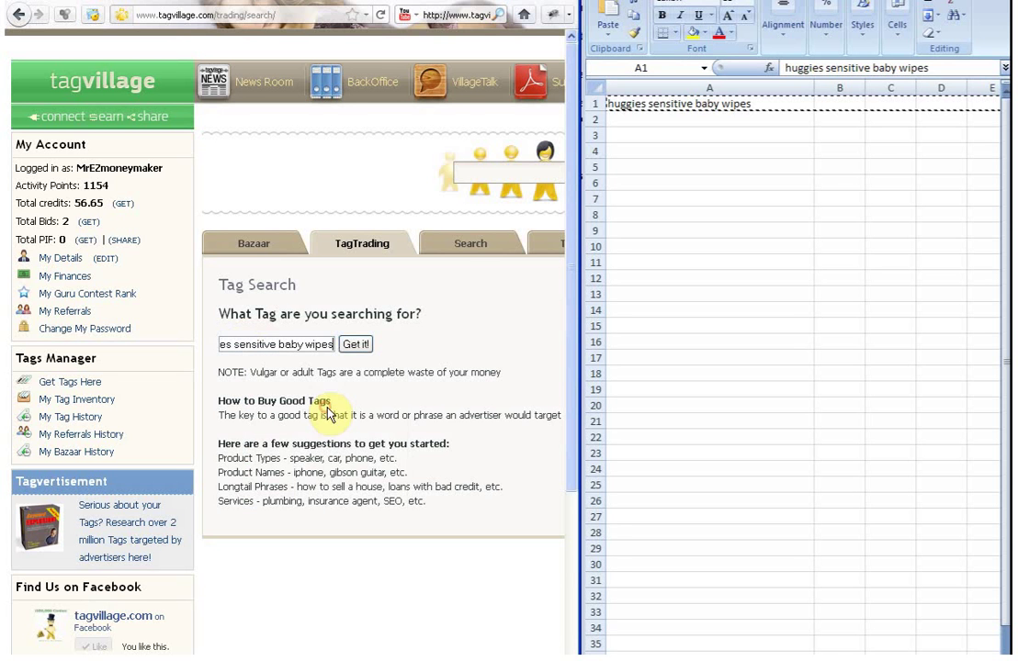
click(356, 348)
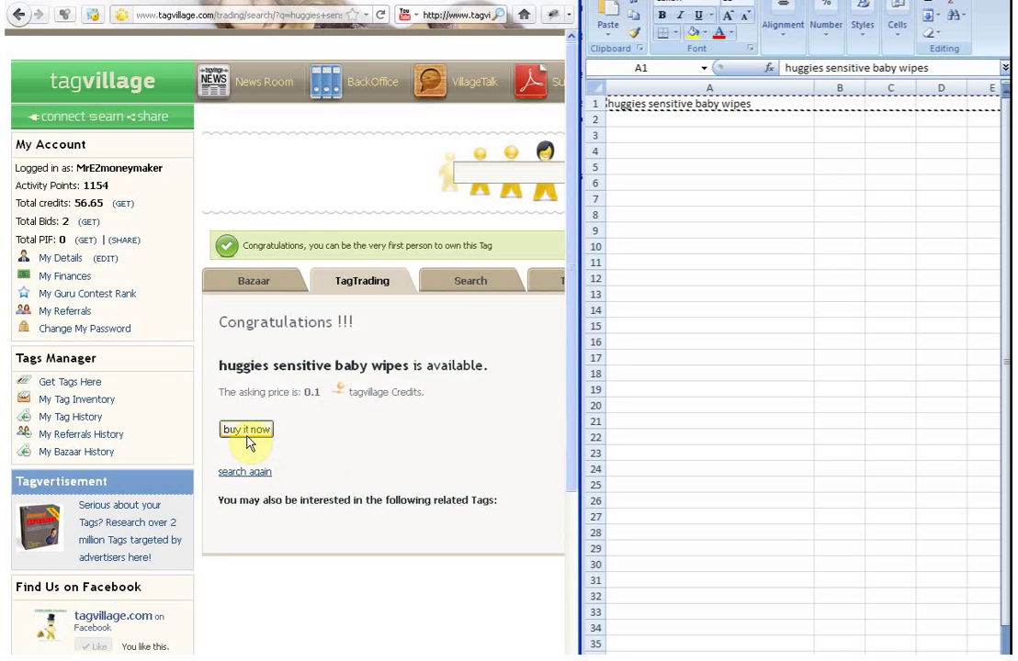
click(248, 439)
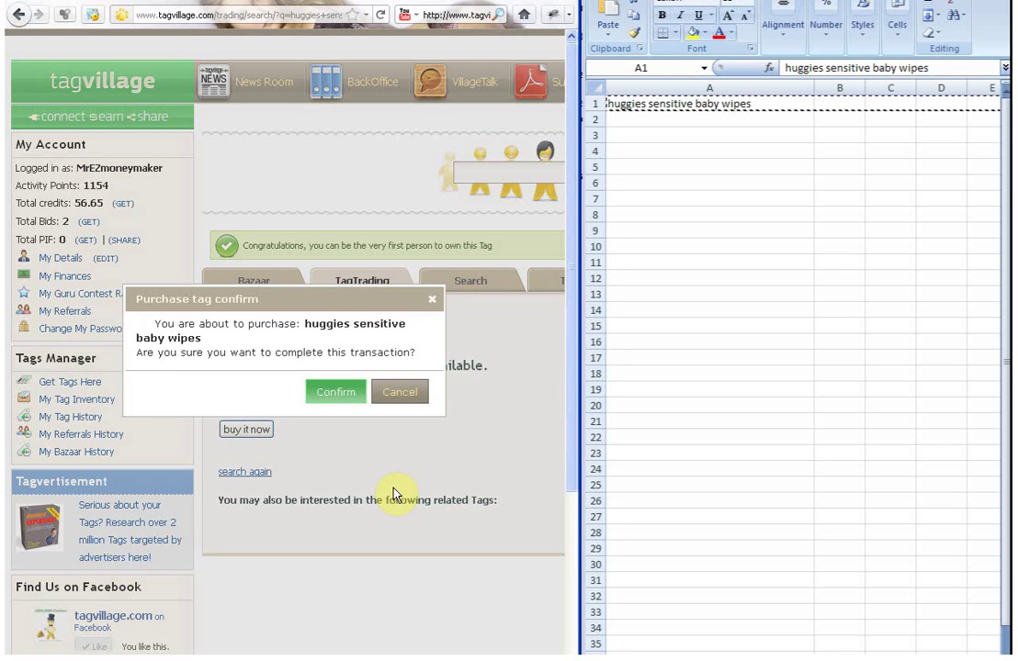
click(339, 395)
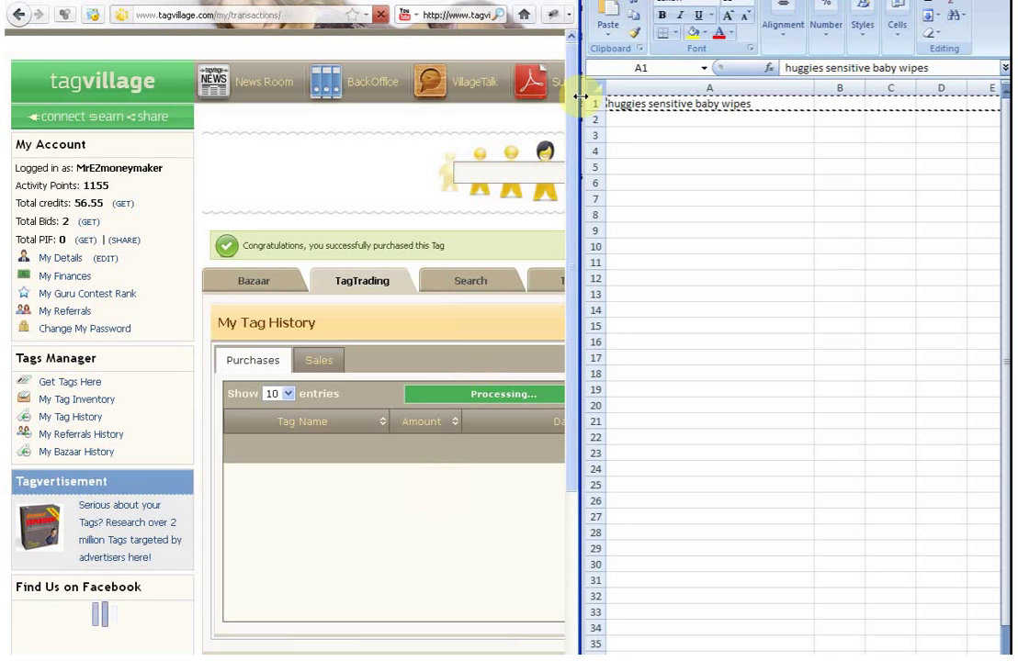
- Delete the purchased tag's row 1 and paste four new diaper tags into A1:A4
click(593, 103)
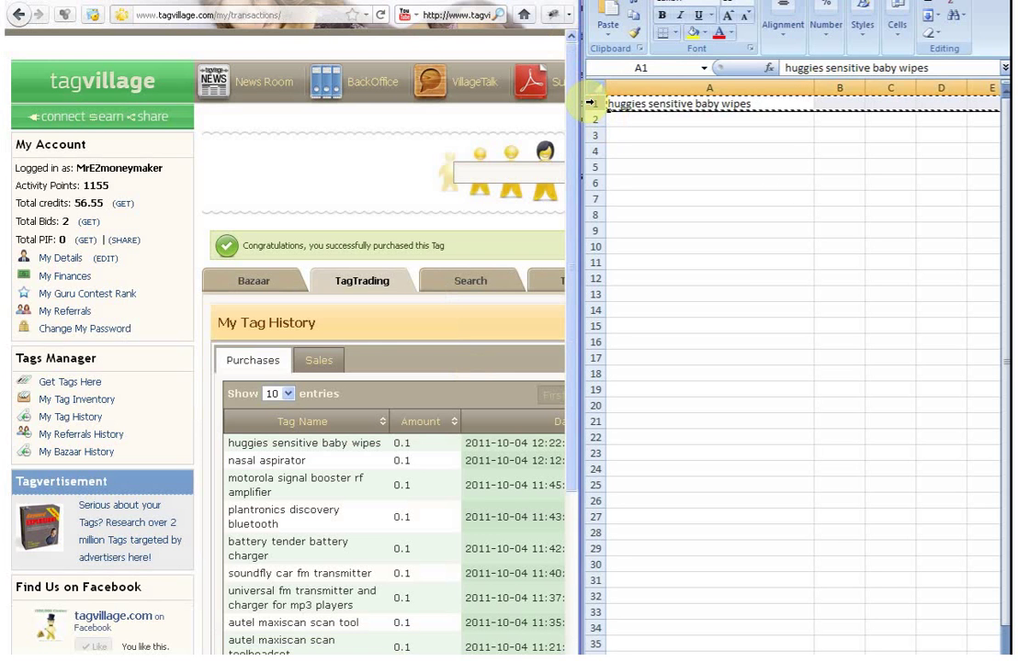
right_click(593, 104)
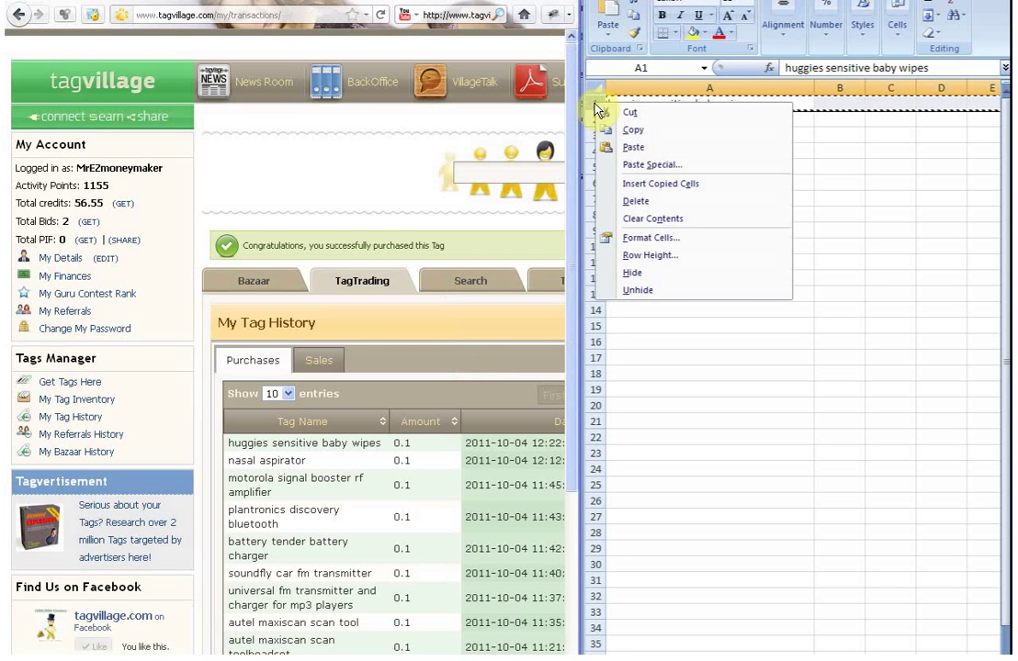
click(695, 204)
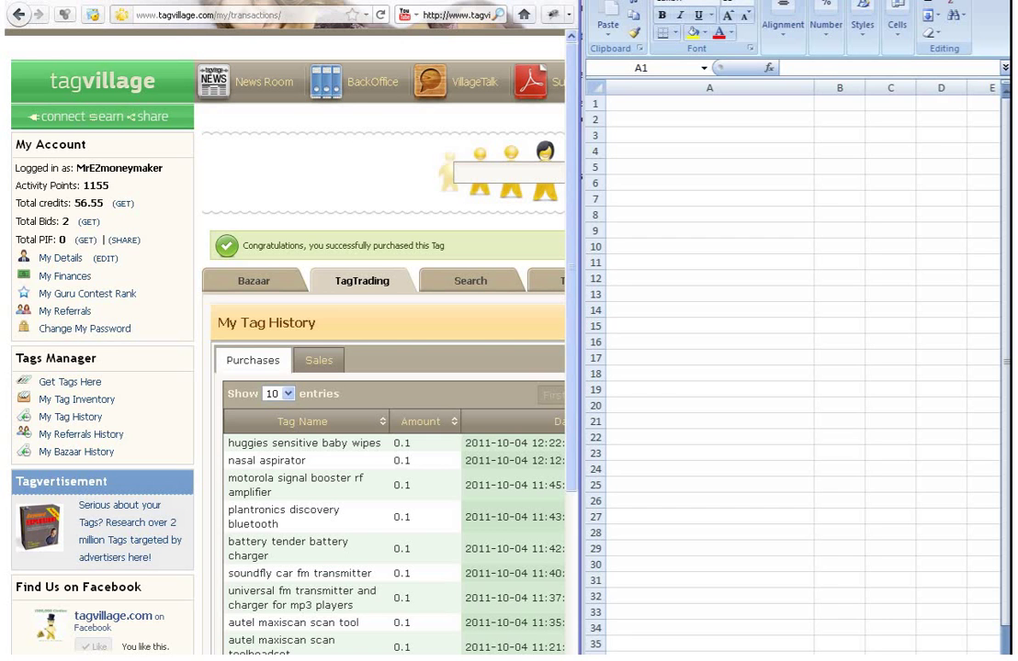
key(ctrl+v)
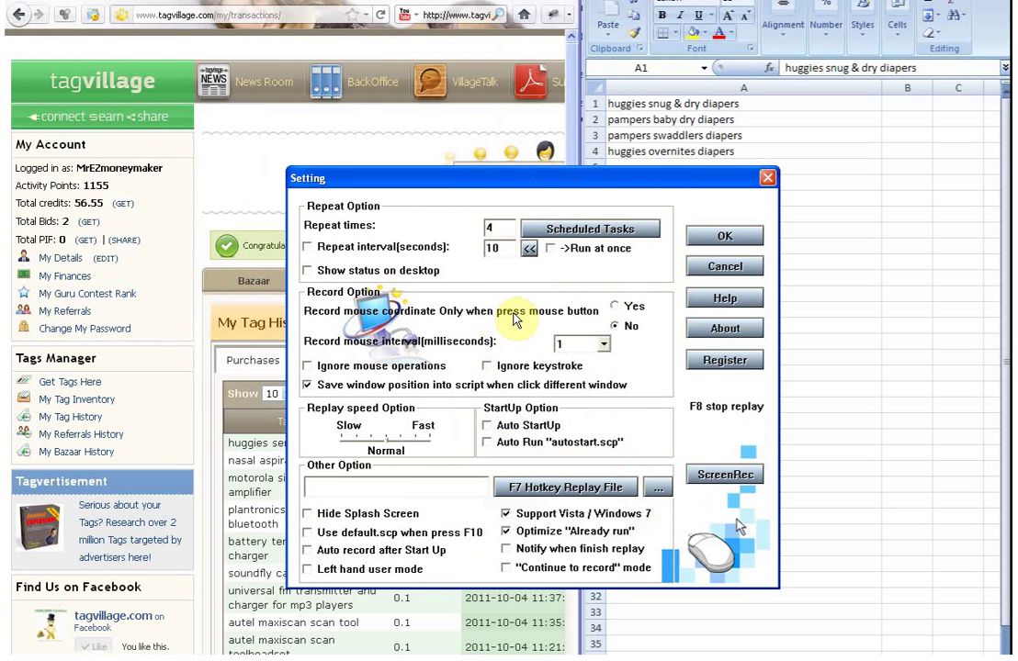
- Set the macro's Repeat times to 4 and confirm the Setting dialog with OK
double_click(482, 228)
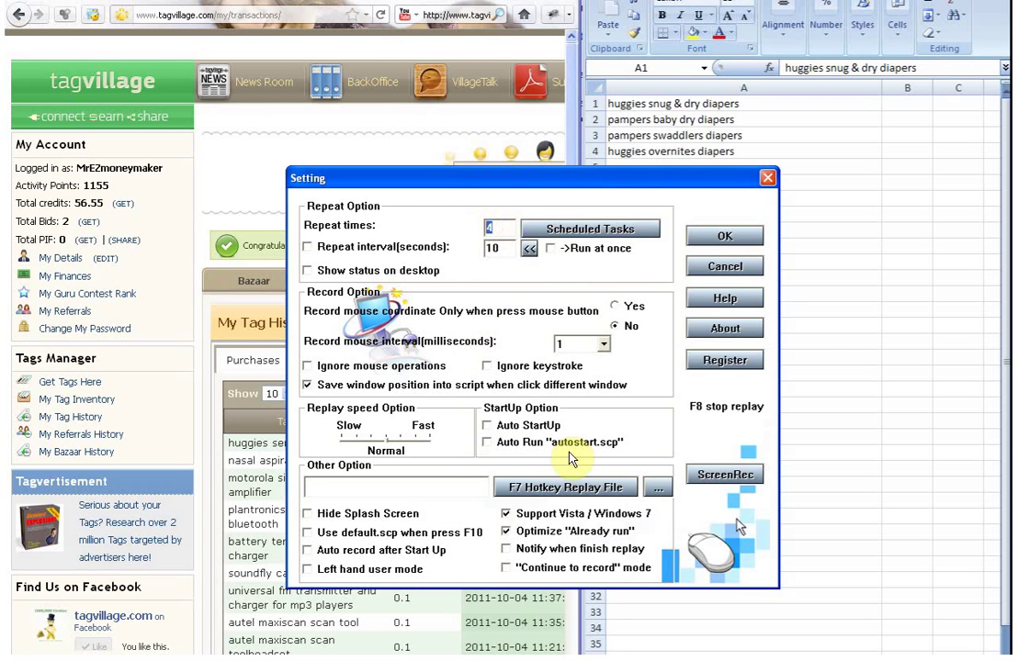
drag(586, 175, 582, 221)
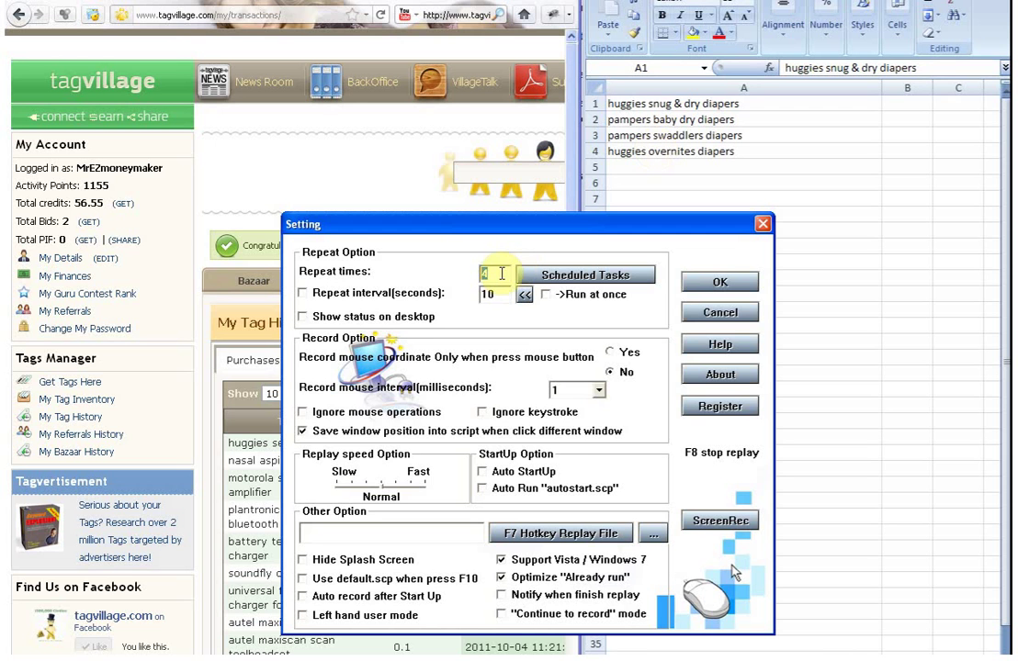
click(490, 273)
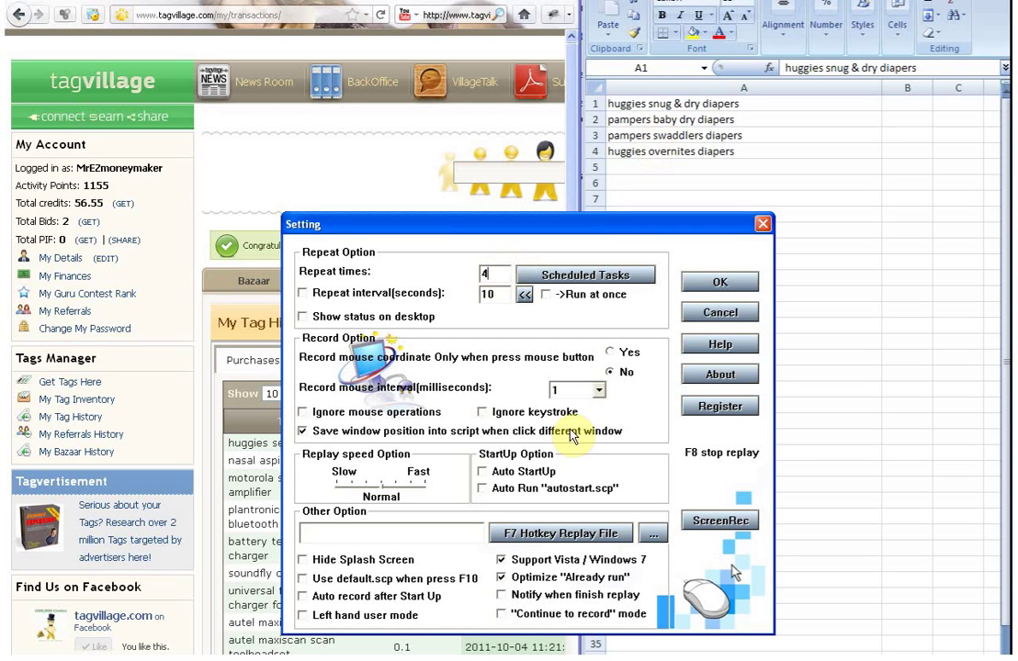
drag(570, 224, 556, 130)
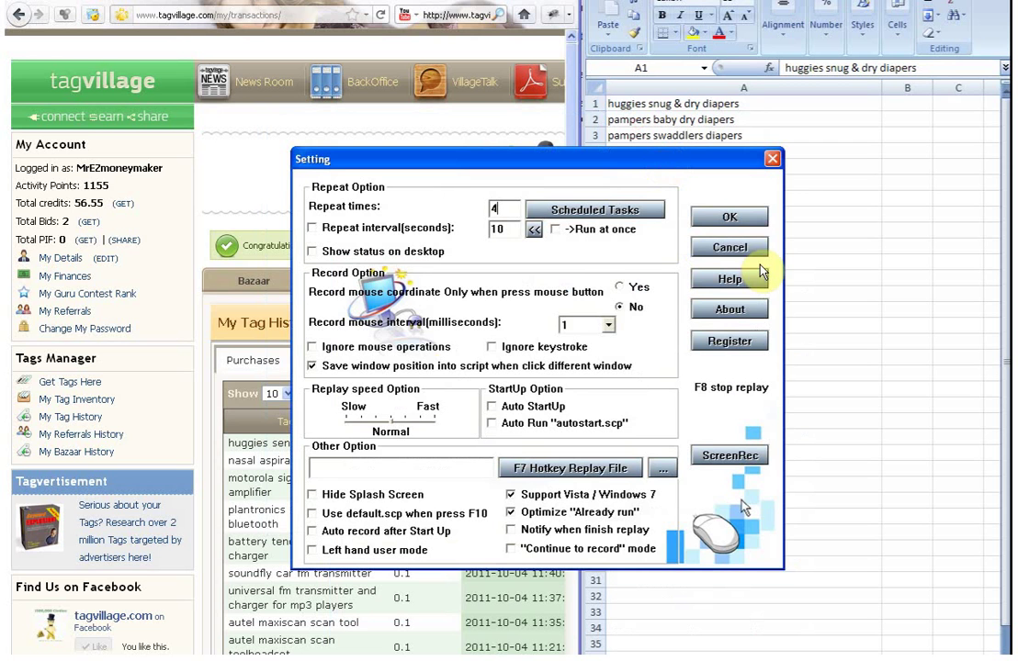
click(744, 217)
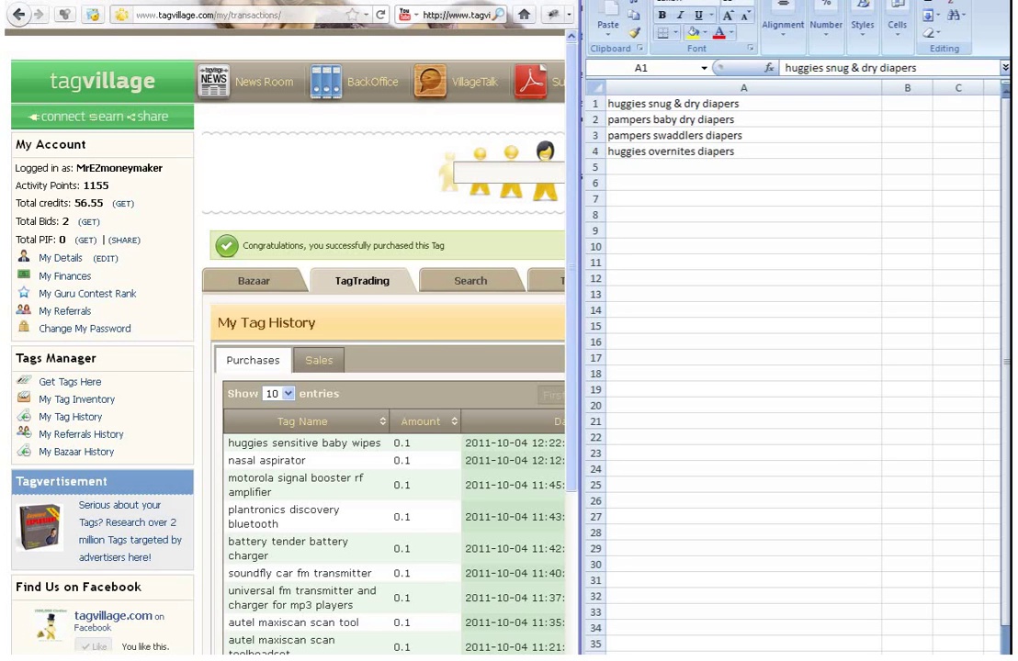
- Open the fullrec.scp script so the recorded tag-buying macro loads and plays
key(ctrl+o)
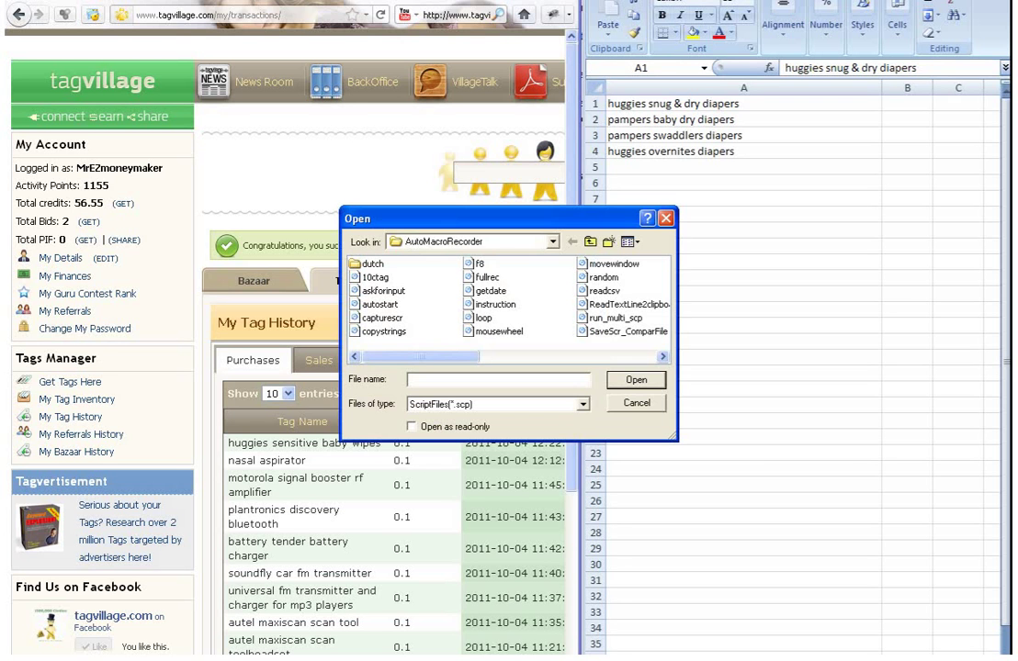
click(488, 278)
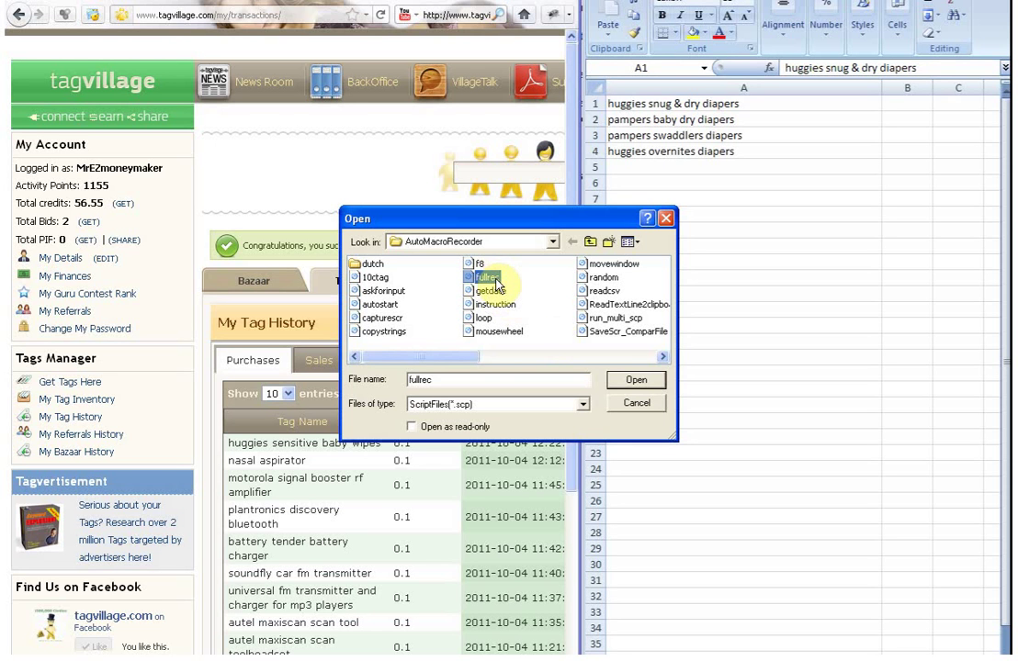
click(639, 386)
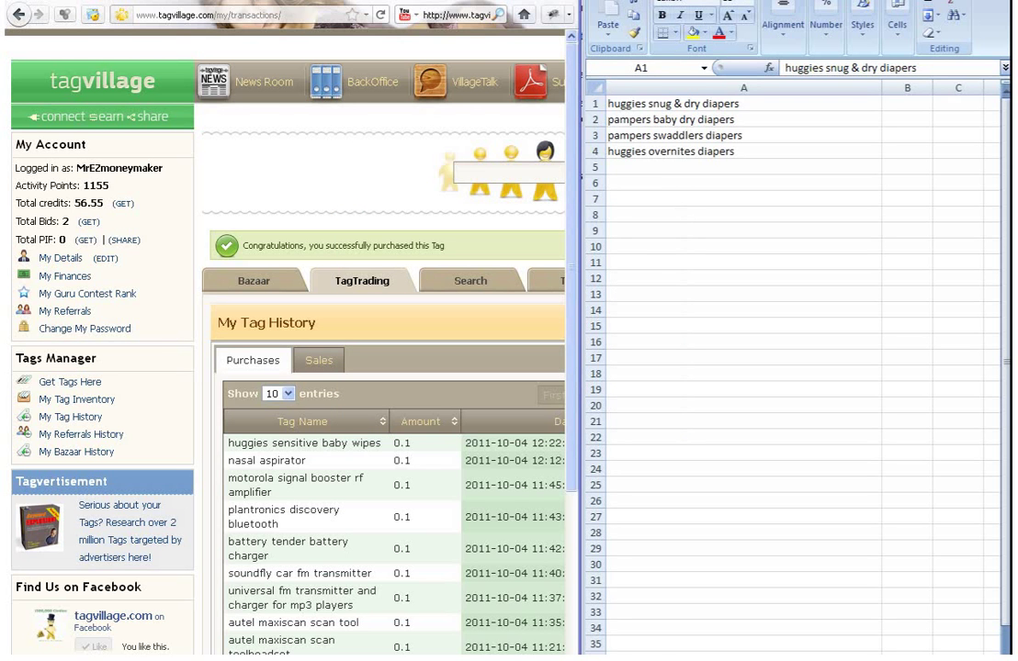
- Copy huggies snug & dry diapers from Excel row 1 and search for it on TagVillage
drag(594, 111, 594, 110)
right_click(595, 105)
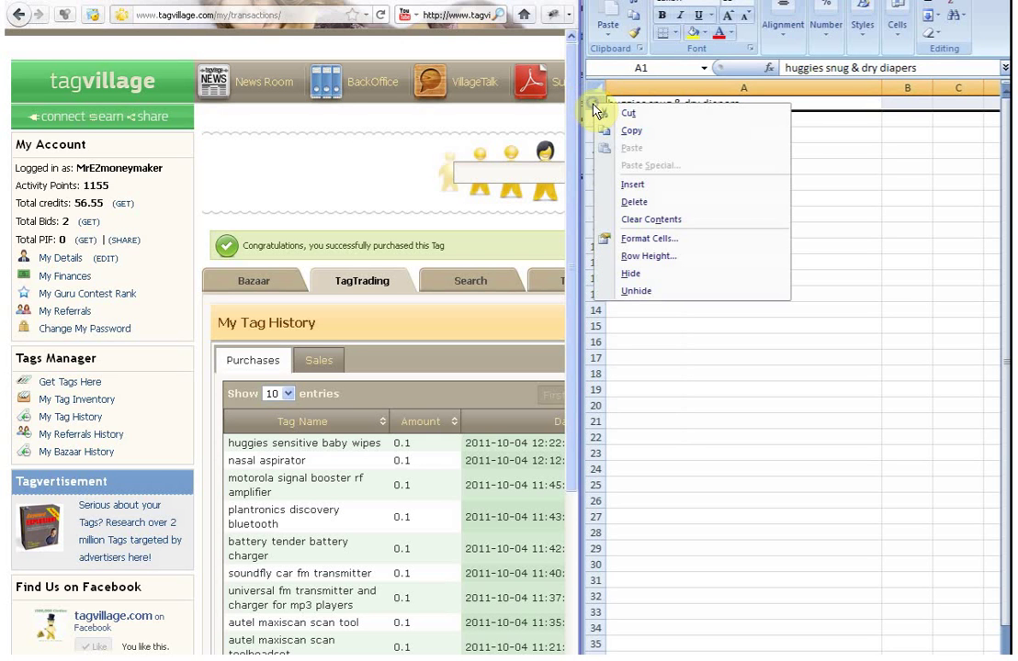
click(682, 131)
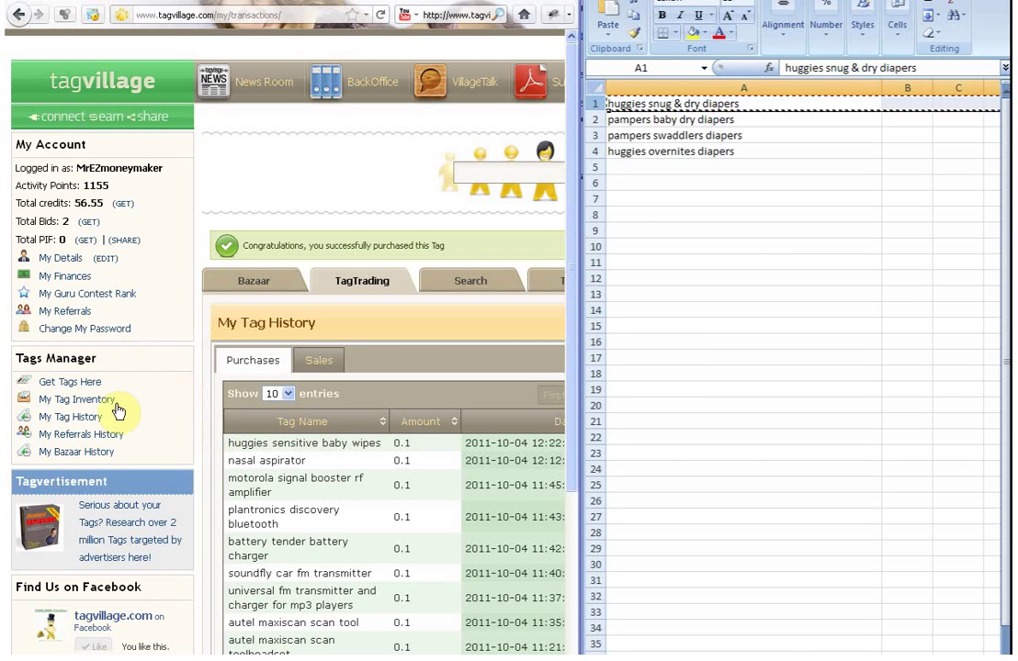
click(86, 382)
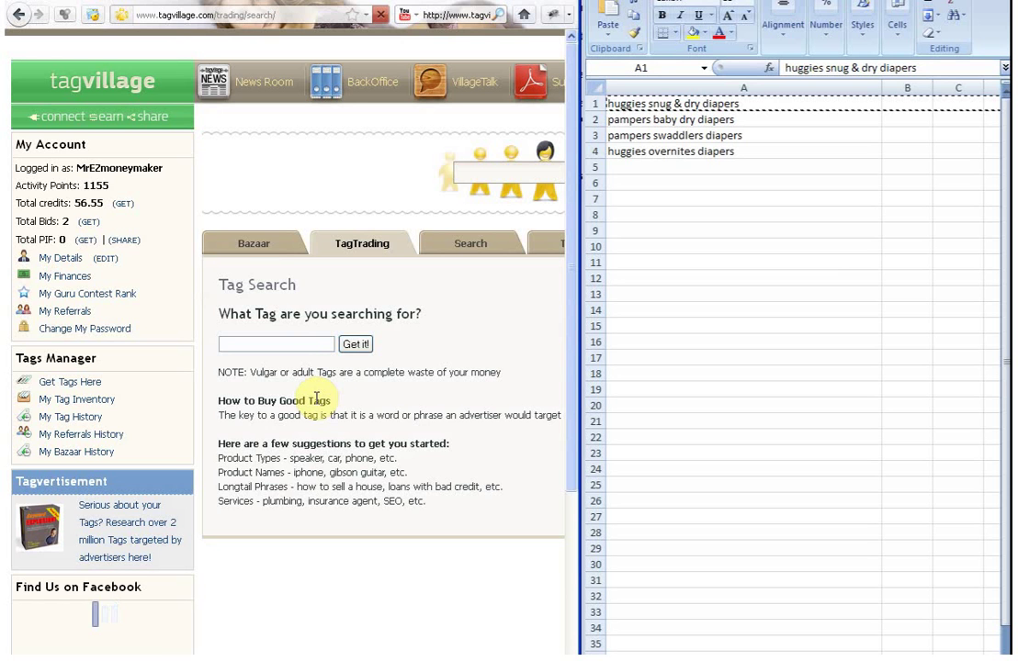
right_click(241, 345)
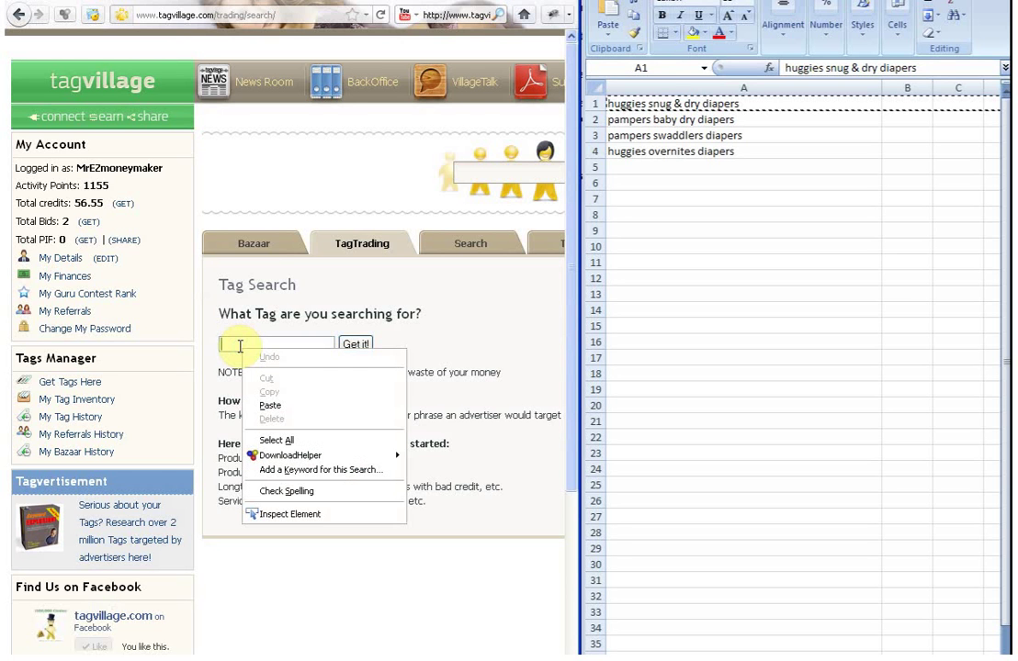
click(327, 405)
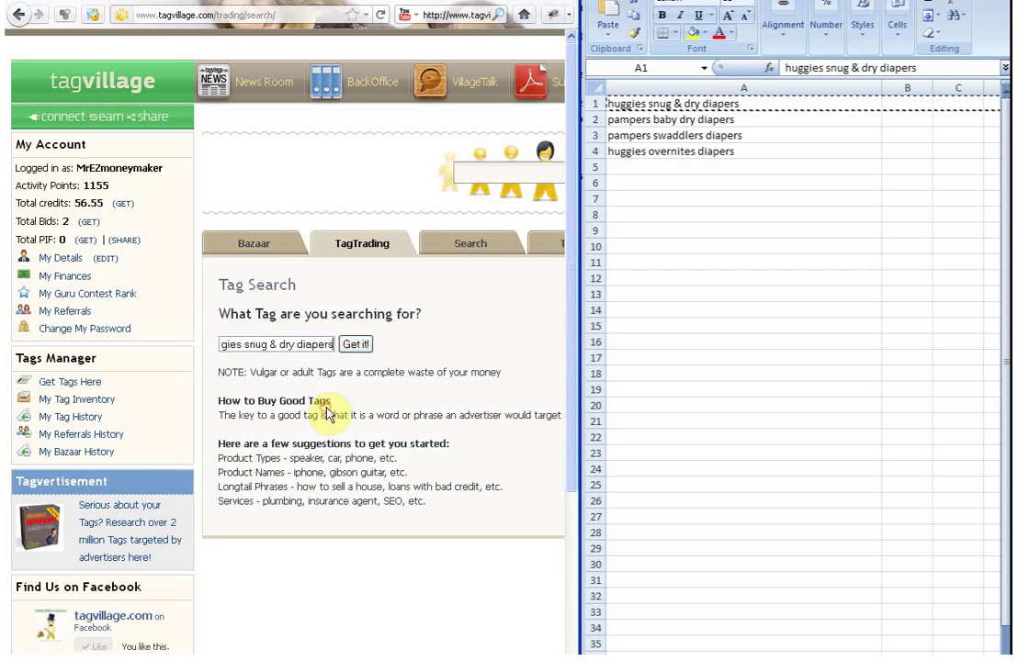
click(357, 347)
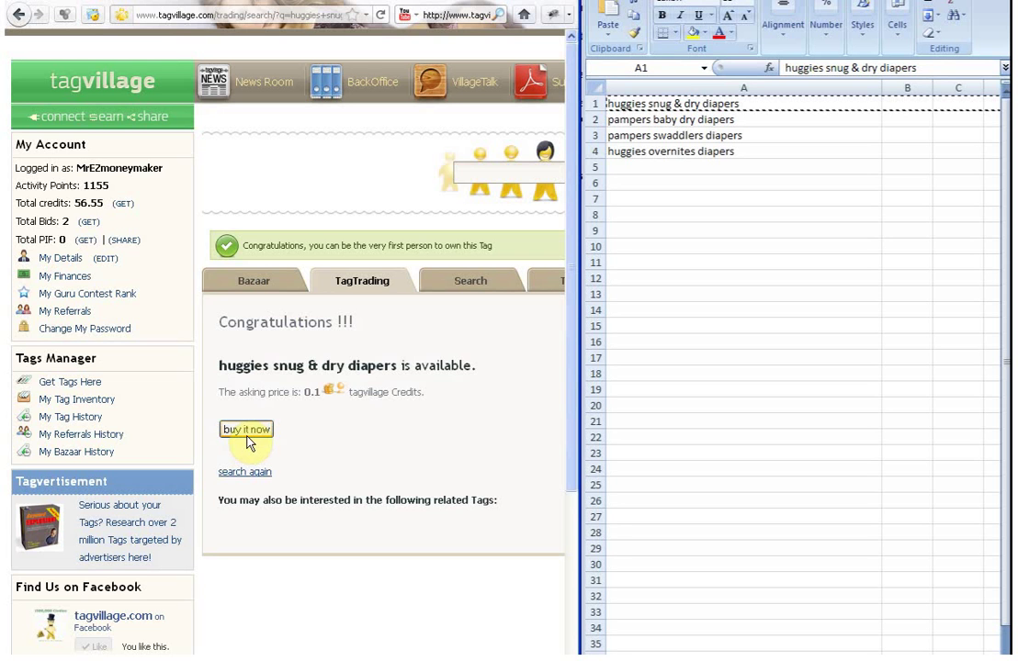
- Buy the huggies snug & dry diapers tag for 0.1 credits and confirm the purchase
click(246, 432)
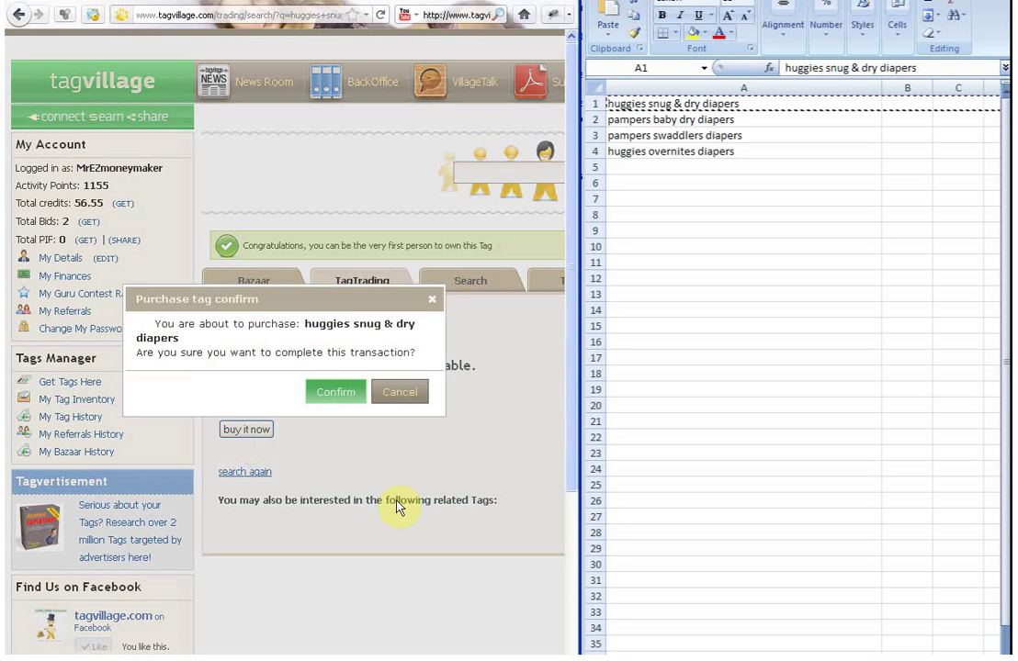
click(344, 397)
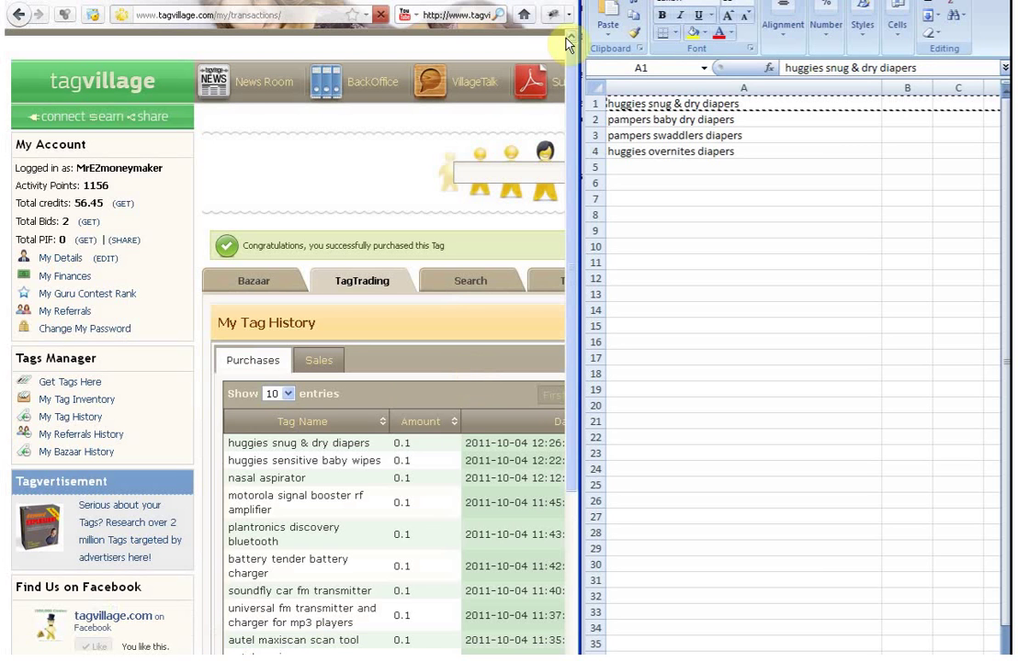
- Delete Excel row 1 holding huggies snug & dry diapers, leaving pampers baby dry diapers first
click(589, 102)
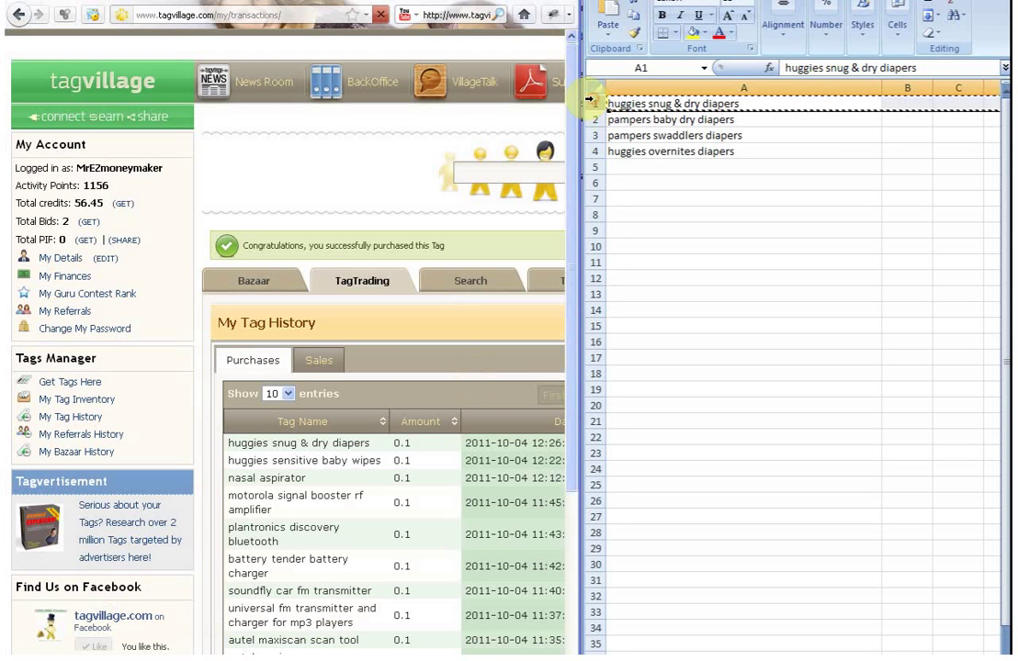
right_click(591, 104)
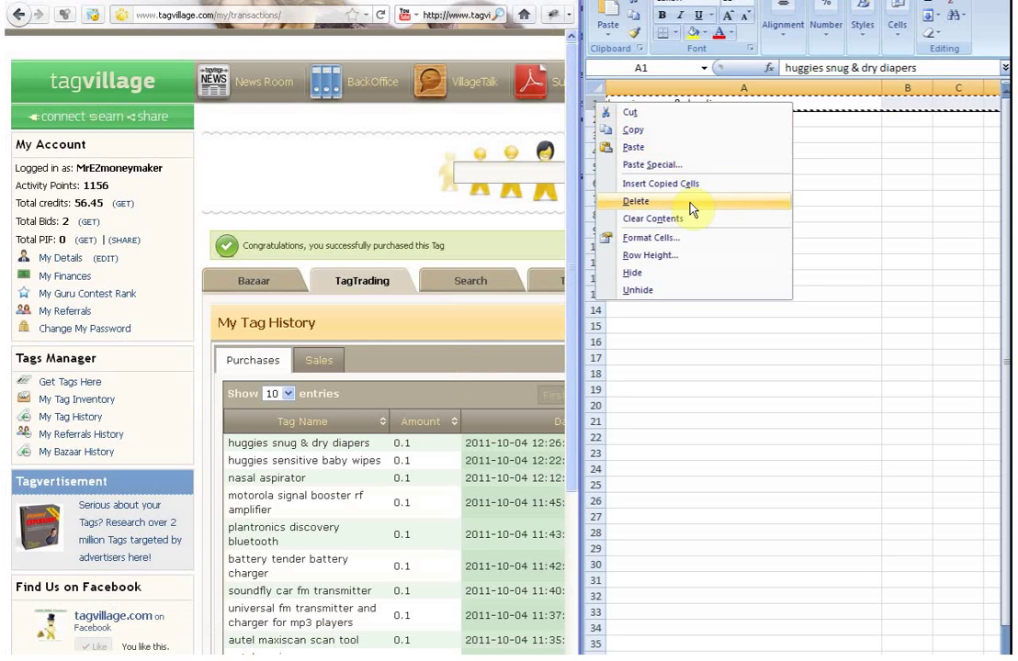
click(695, 204)
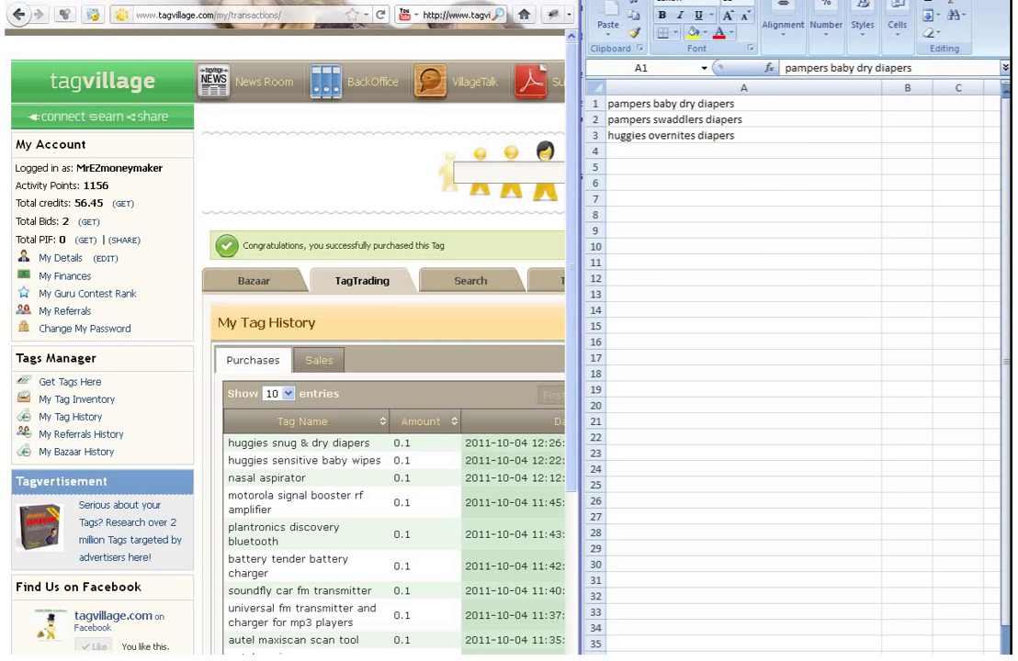
- Copy pampers baby dry diapers from row 1 and return to TagVillage's Tag Search page
click(595, 104)
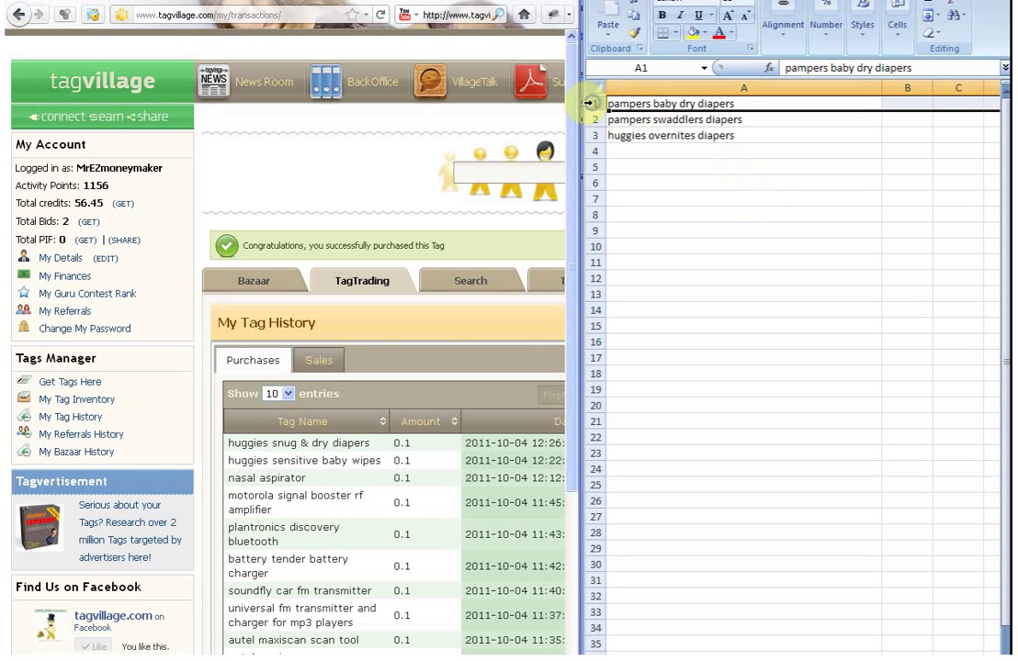
right_click(594, 105)
click(684, 129)
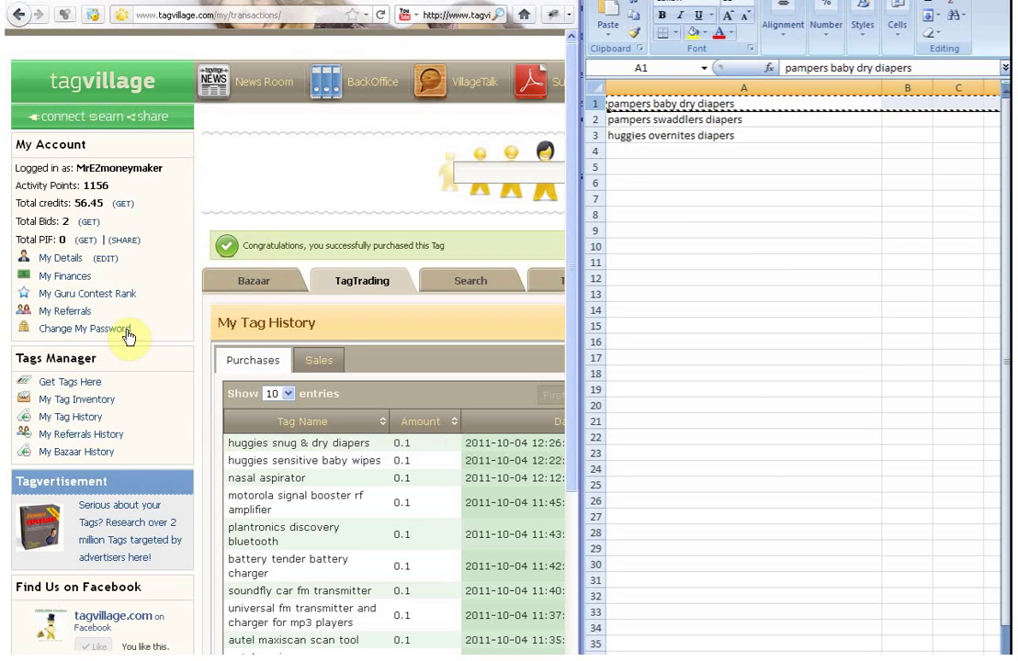
click(85, 384)
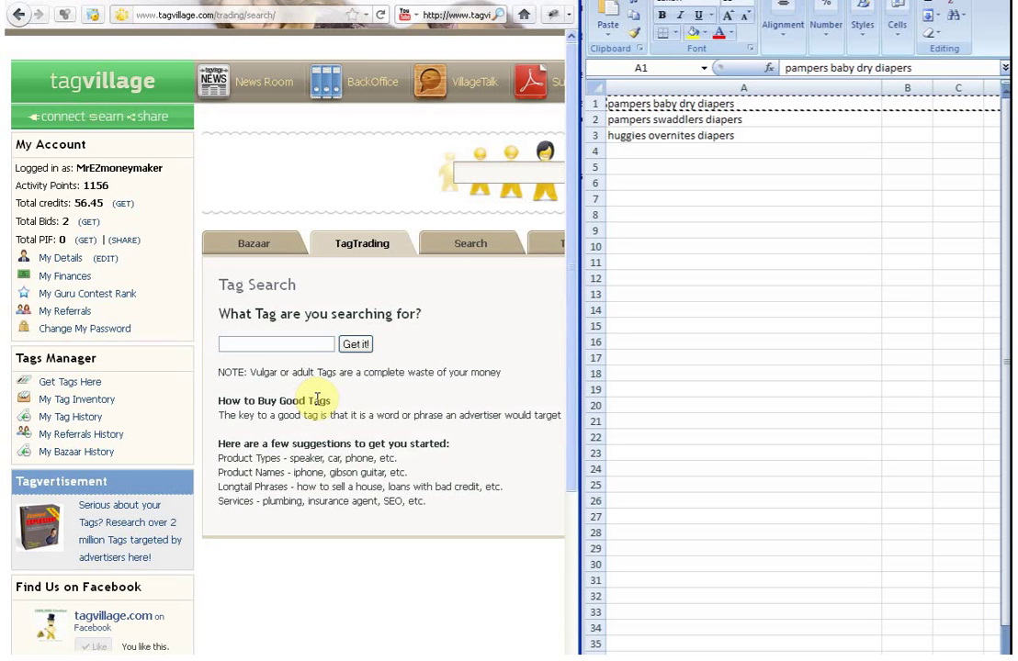
right_click(239, 346)
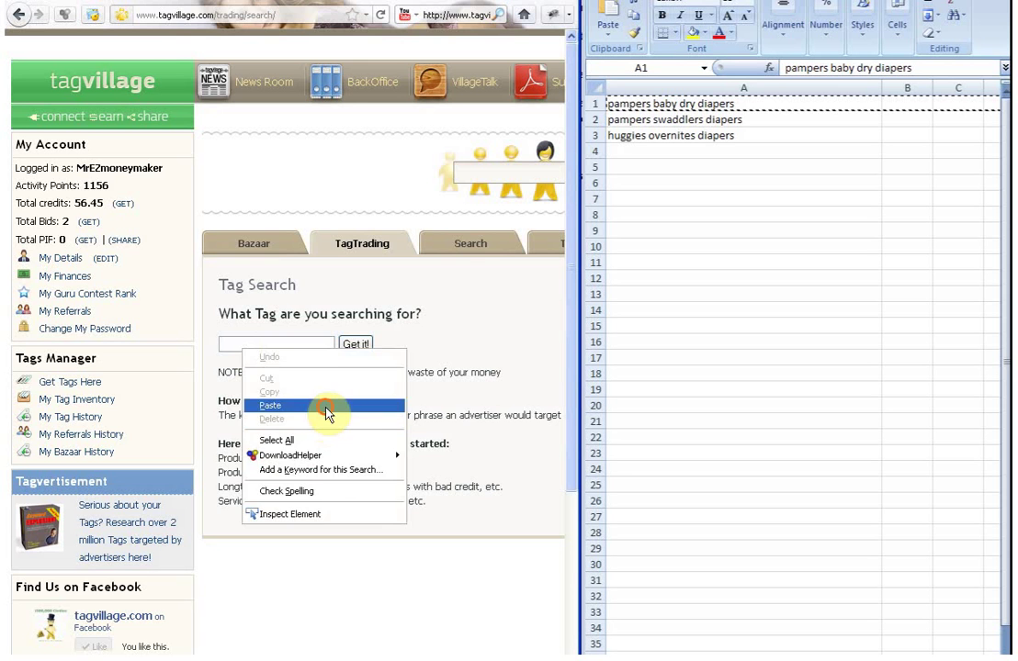
click(329, 405)
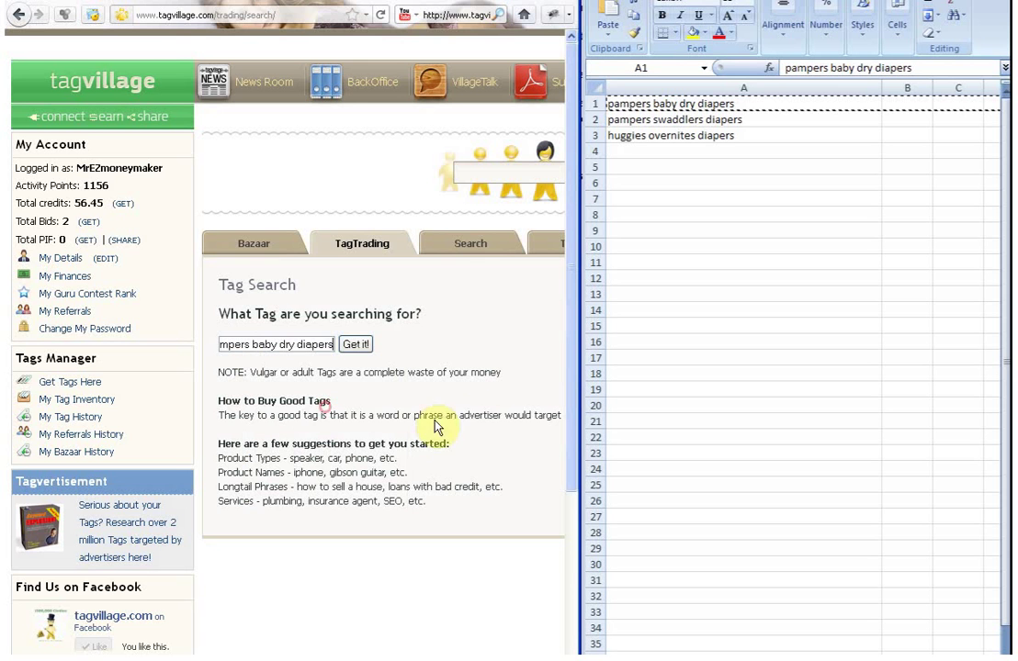
click(358, 346)
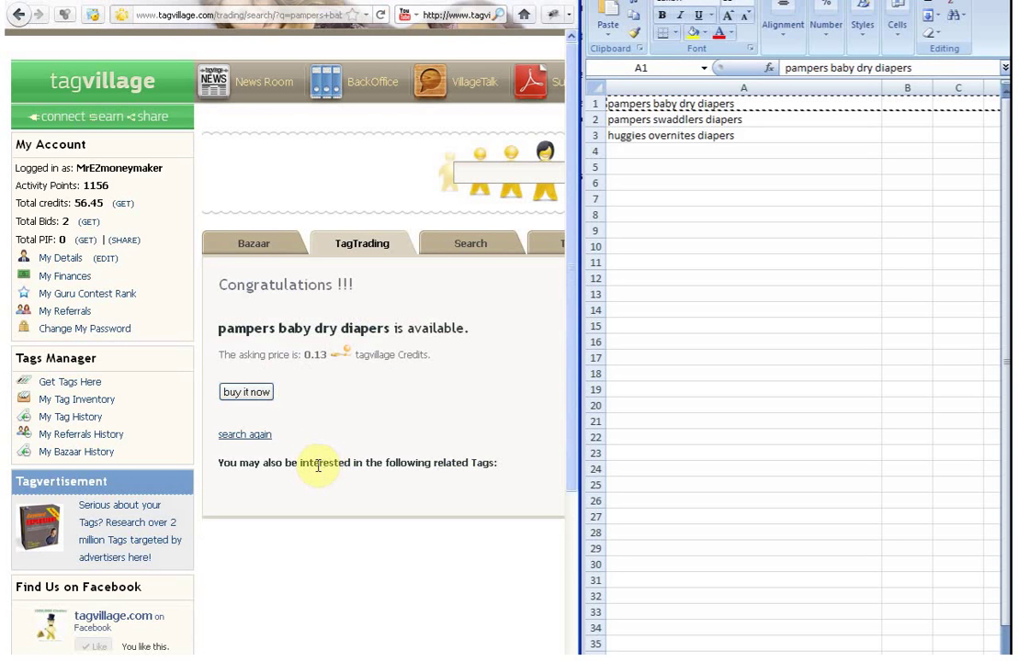
click(248, 439)
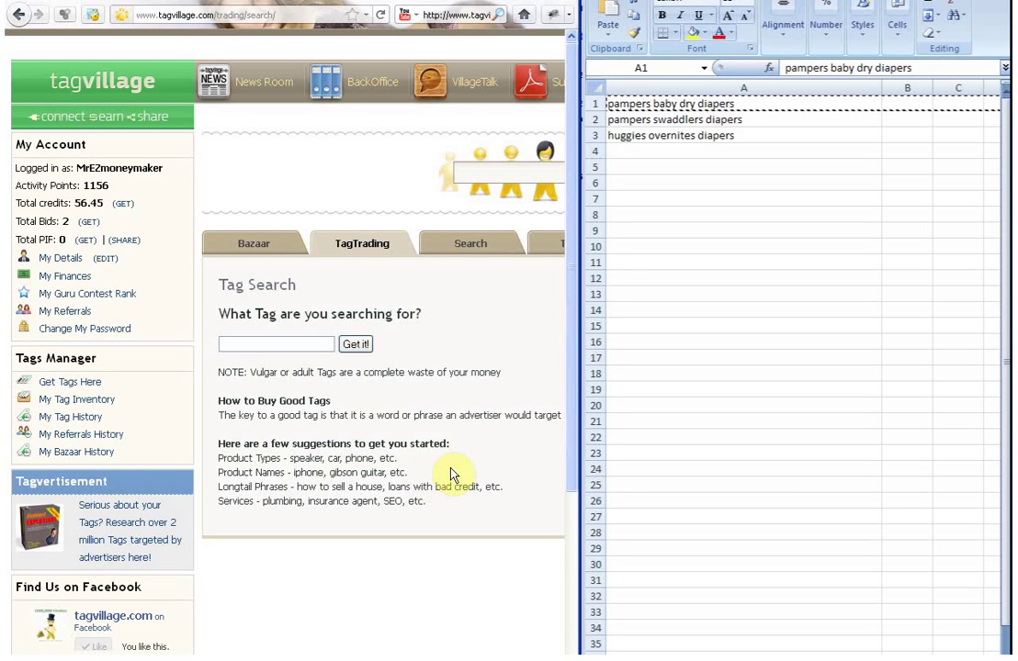
- Delete the pampers baby dry diapers row from the top of the sheet
click(589, 103)
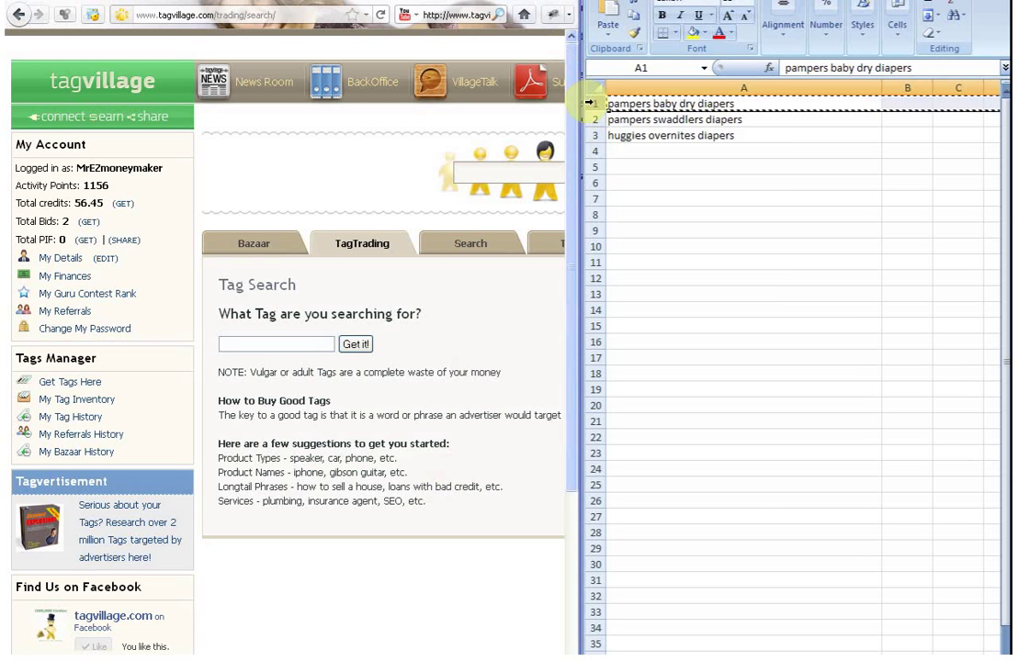
right_click(591, 103)
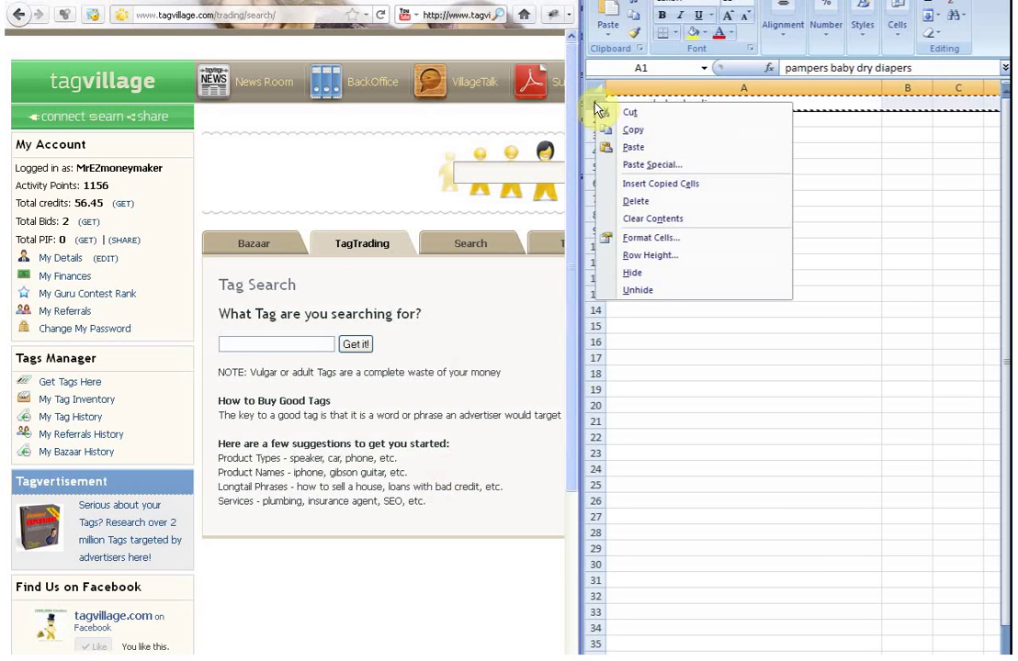
click(694, 201)
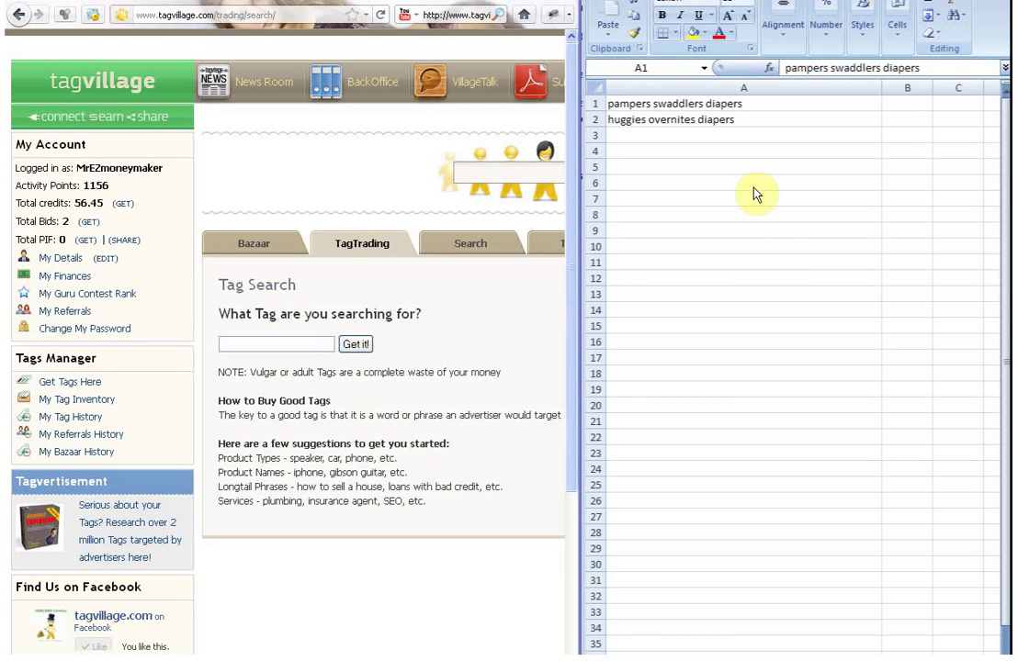
- Copy pampers swaddlers diapers from row 1 and reopen TagVillage's tag search page
click(592, 103)
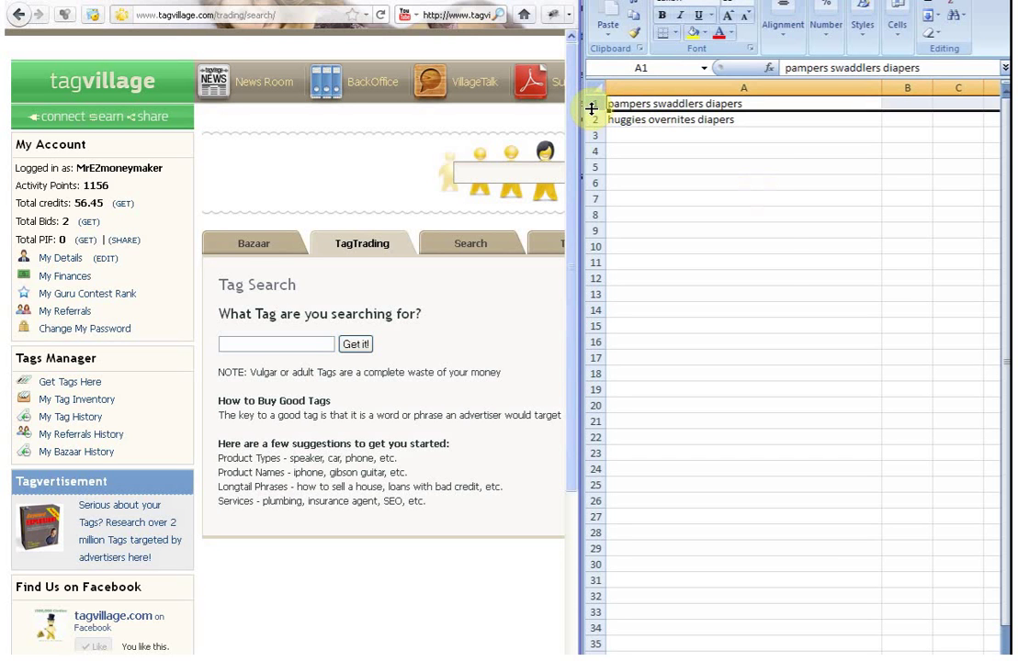
right_click(594, 103)
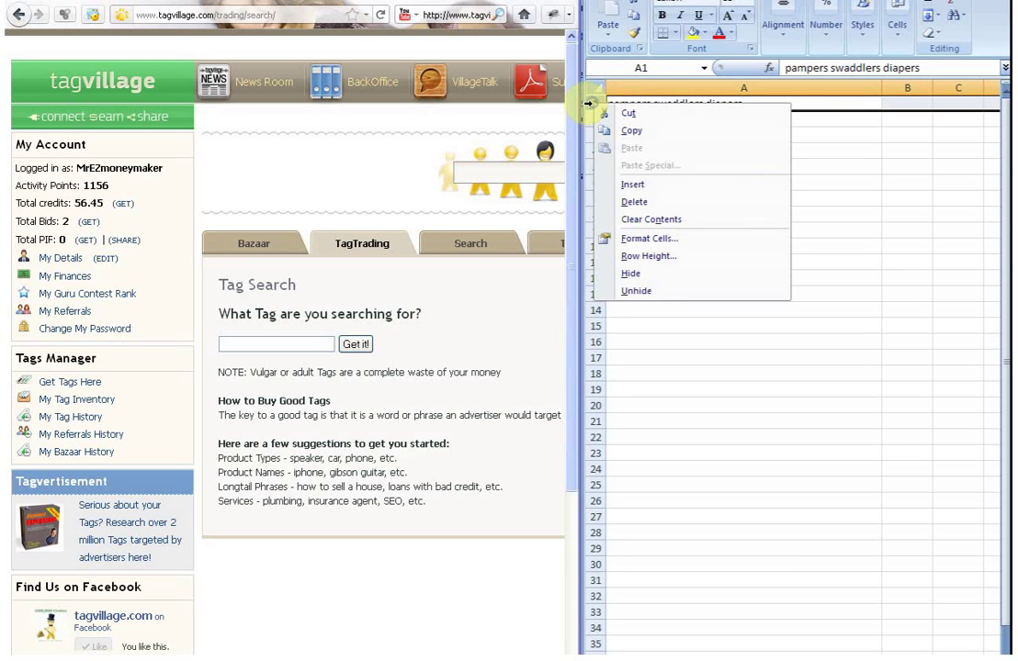
click(688, 131)
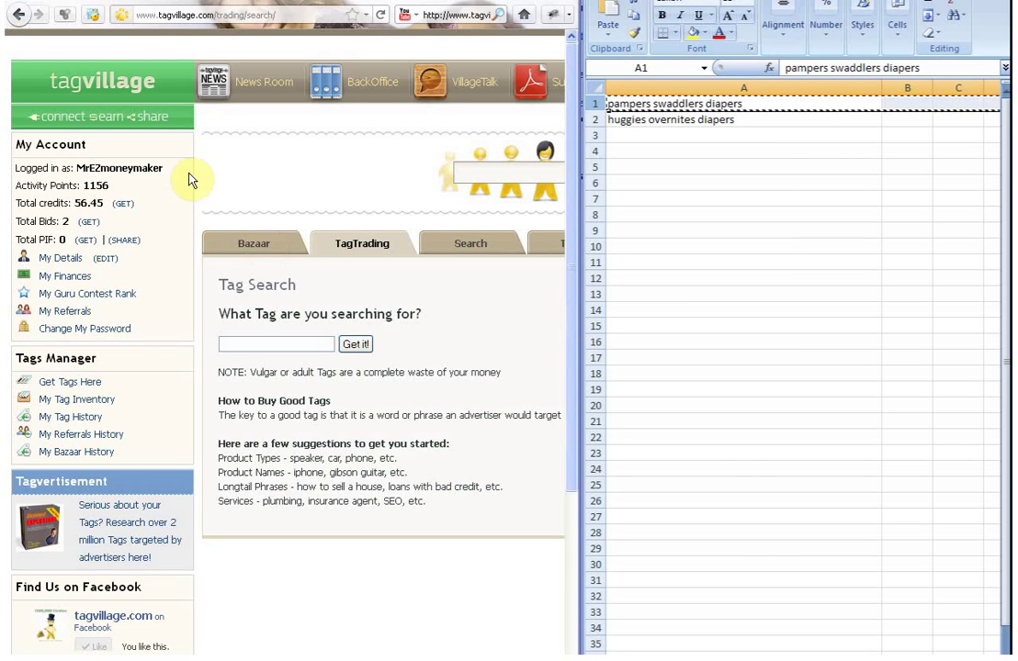
click(84, 384)
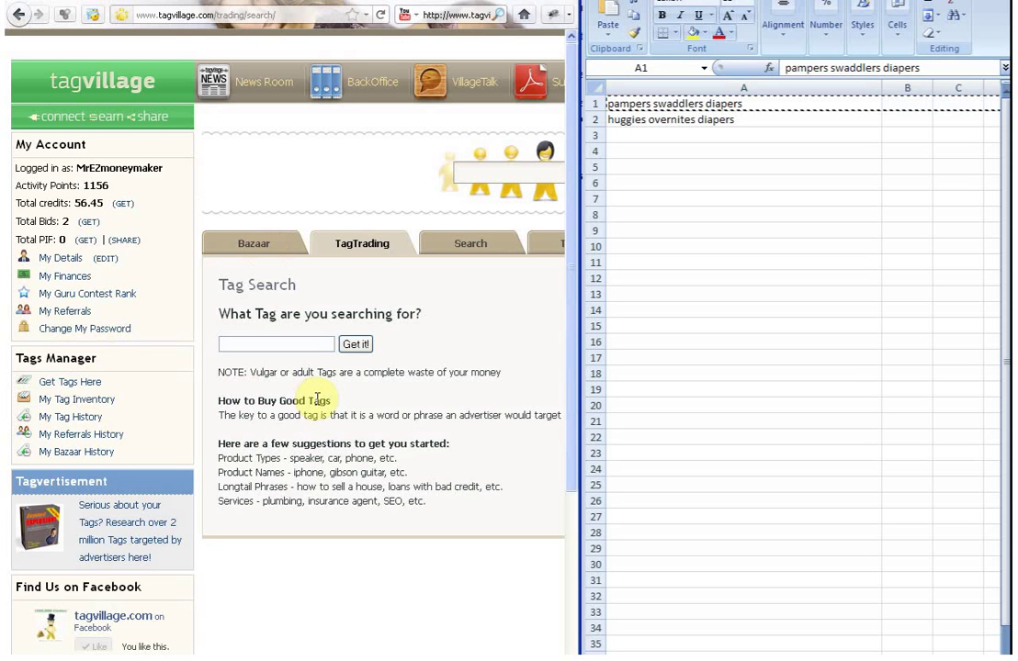
- Paste 'pampers swaddlers diapers' into TagVillage's tag search and search for it
right_click(240, 345)
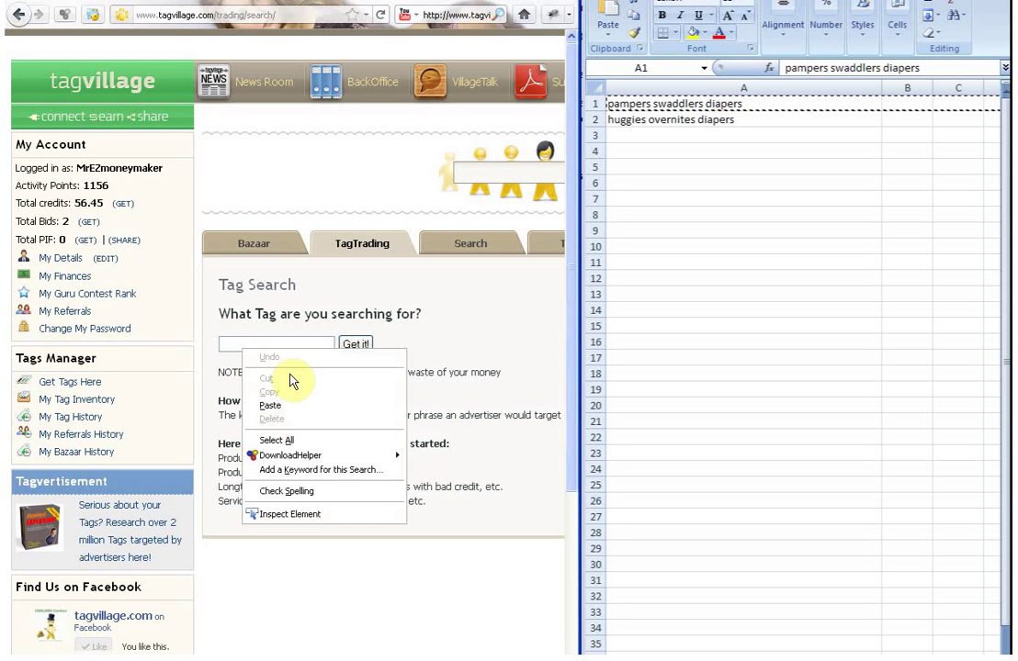
click(327, 413)
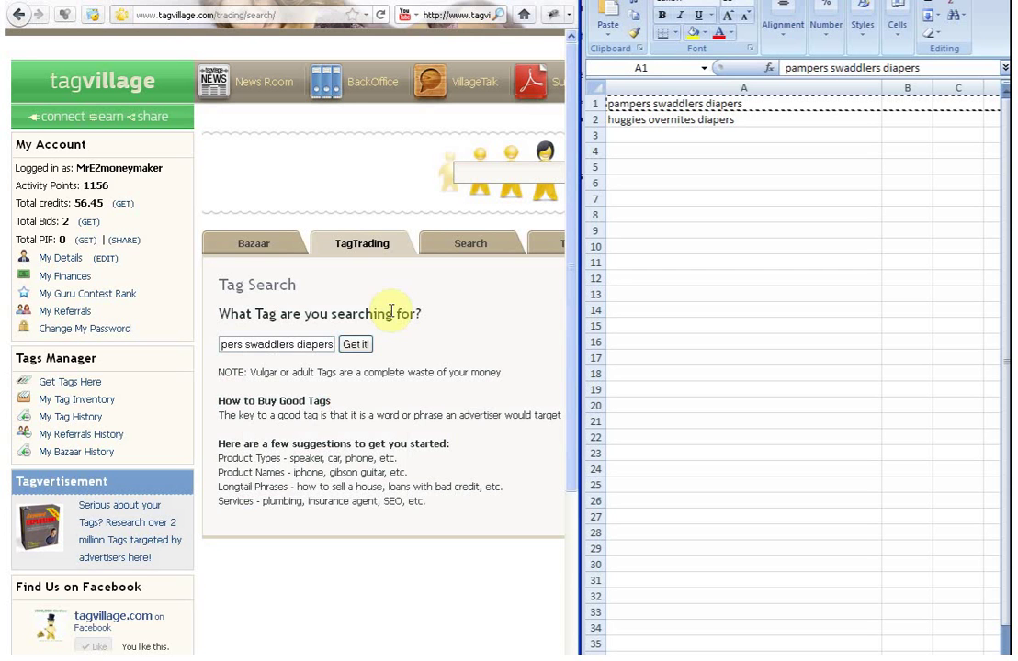
click(359, 347)
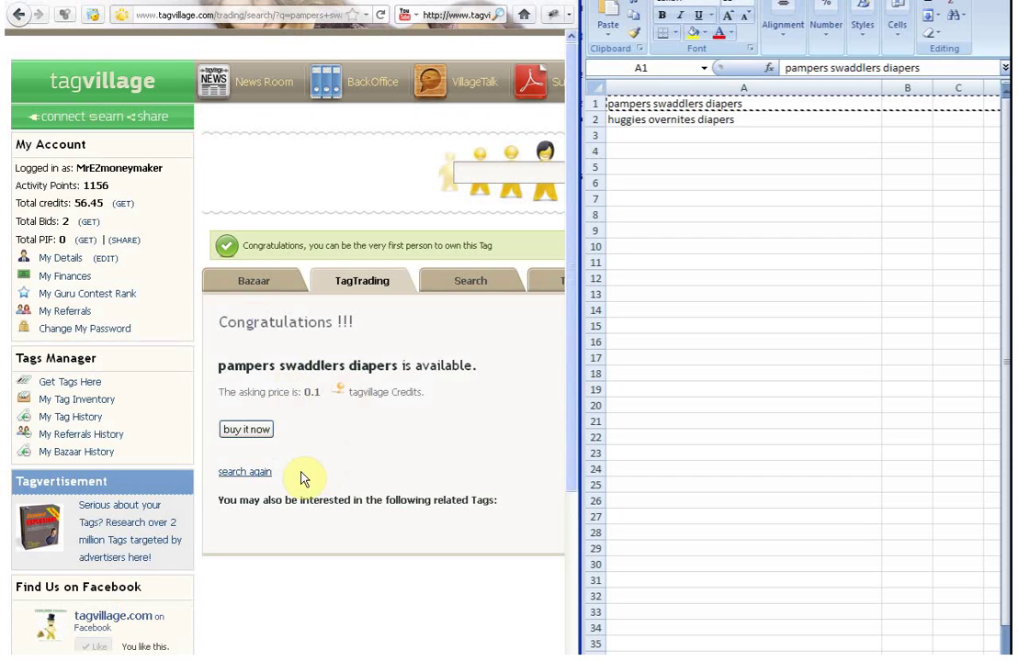
- Buy 'pampers swaddlers diapers' for 0.1 credits and confirm the purchase
click(251, 445)
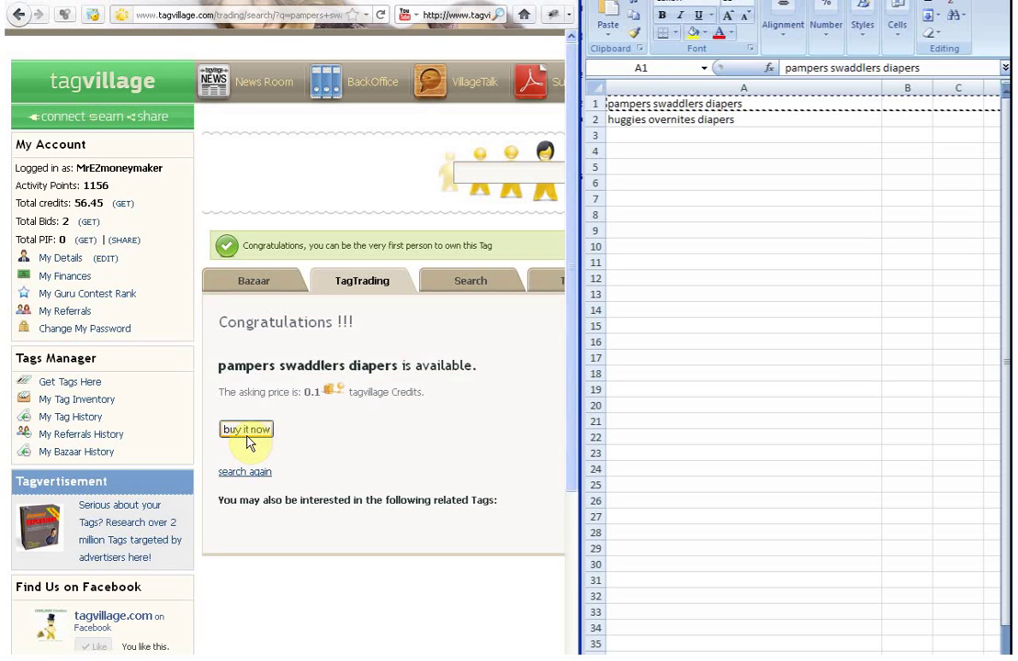
click(248, 437)
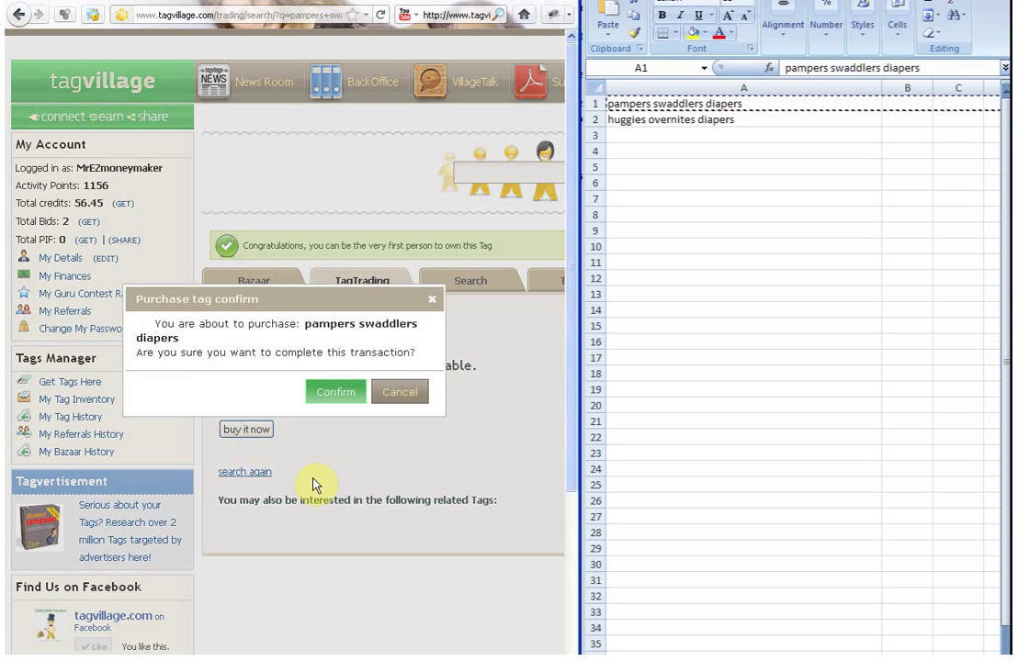
click(340, 395)
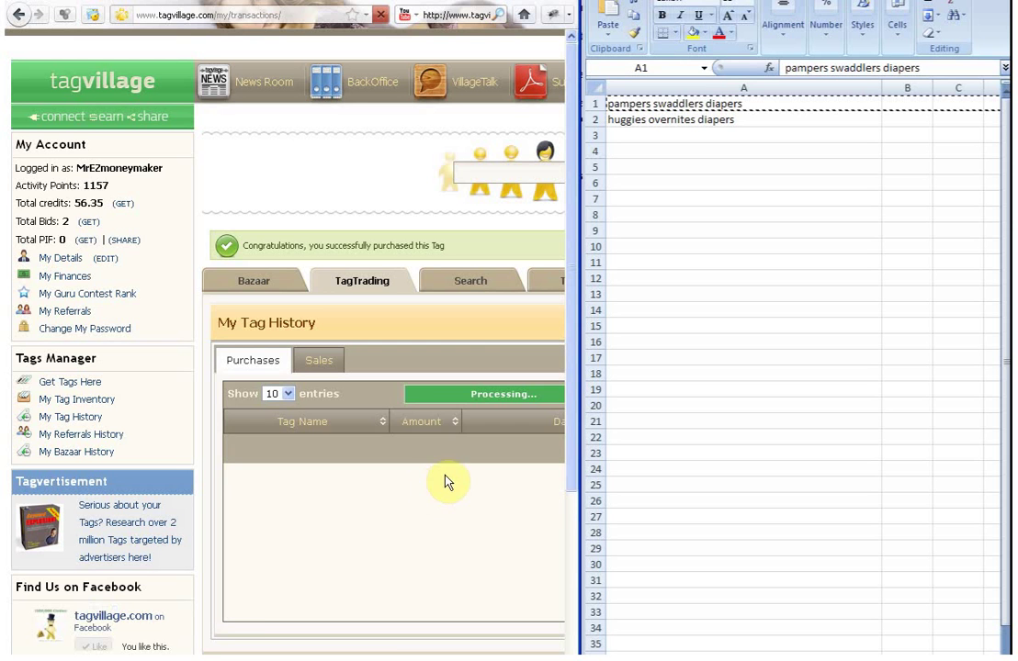
- Delete Excel row 1 containing the bought 'pampers swaddlers diapers' tag
click(591, 101)
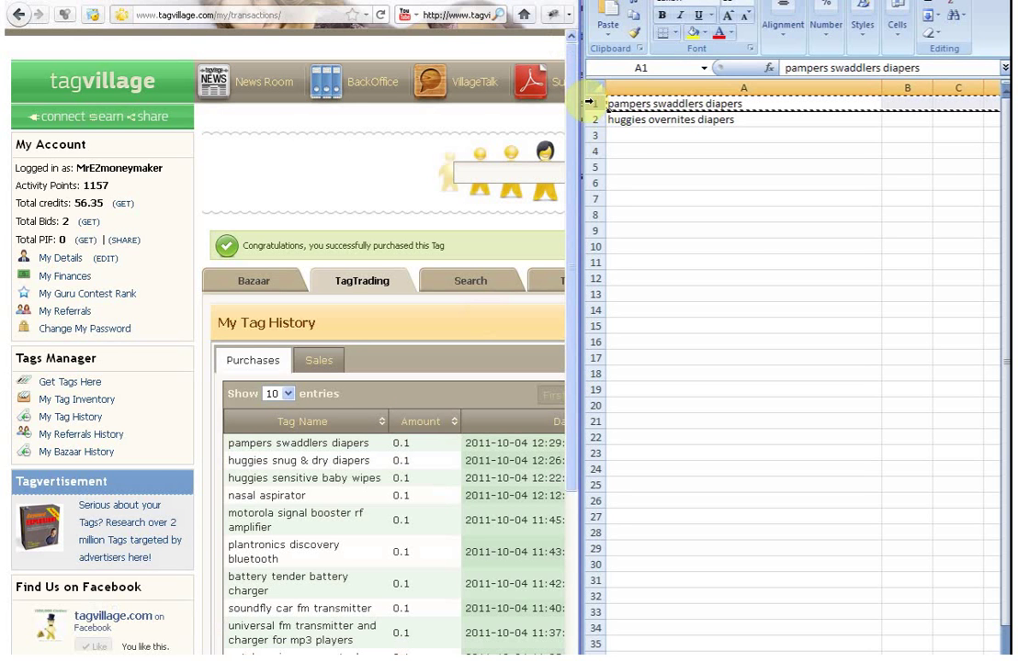
right_click(596, 108)
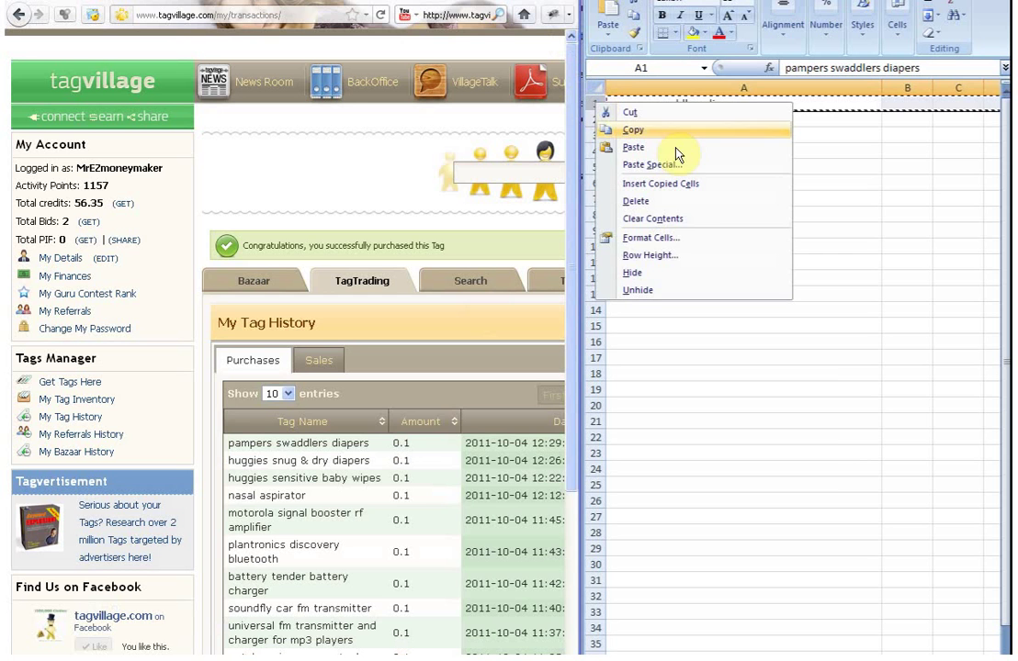
click(694, 209)
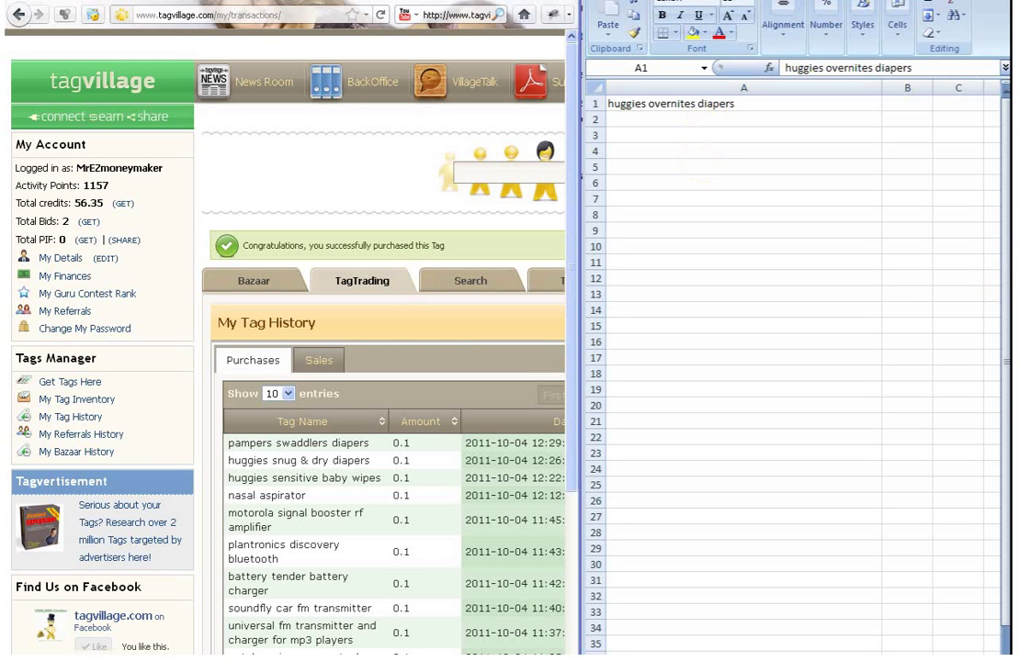
- Copy 'huggies overnites diapers' from the new row 1 and return to TagVillage's tag search
click(595, 104)
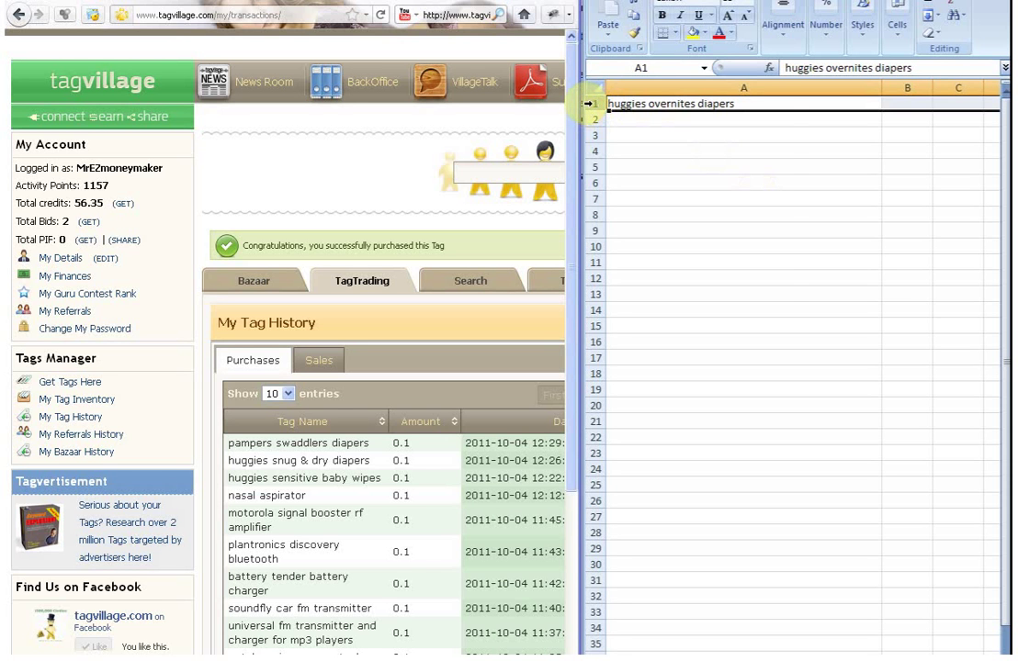
right_click(595, 104)
click(686, 131)
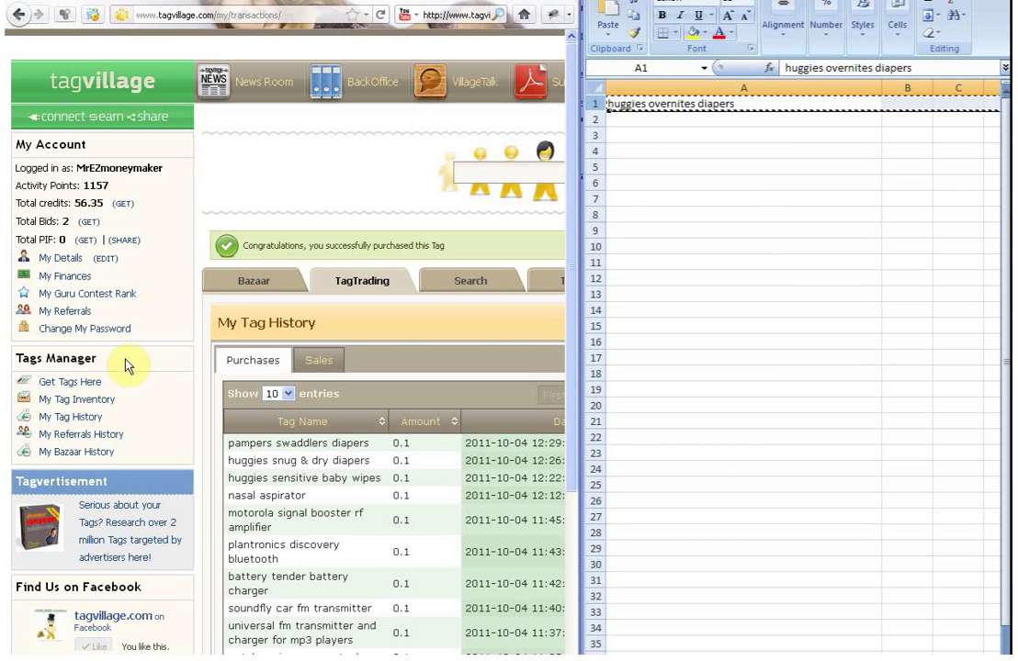
click(85, 384)
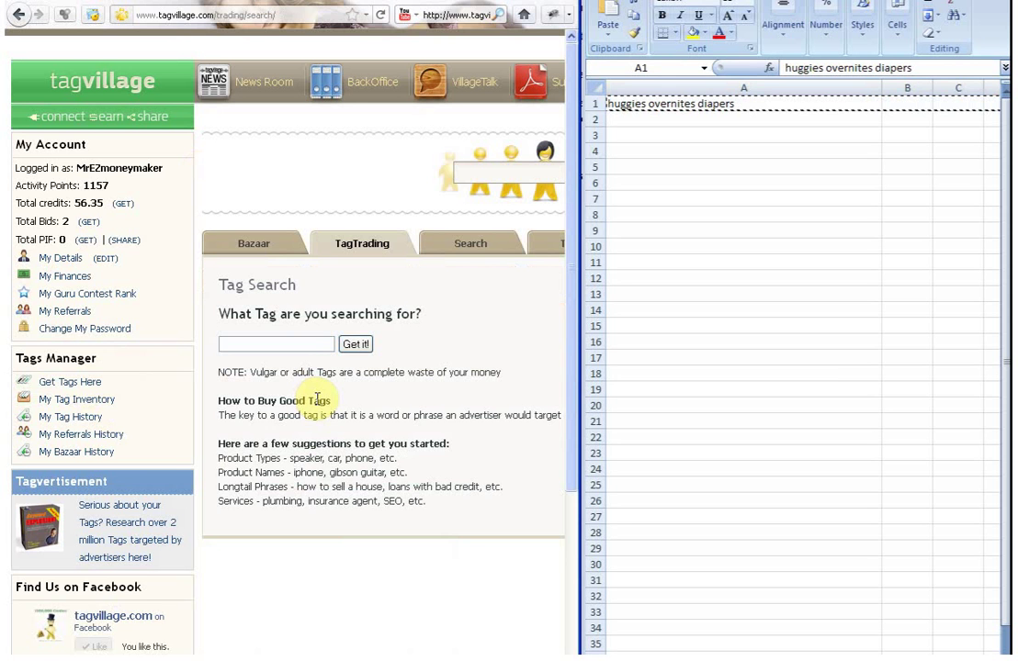
- Search TagVillage for the pasted 'huggies overnites diapers', see it costs 0.13 credits, then reset the search
right_click(239, 344)
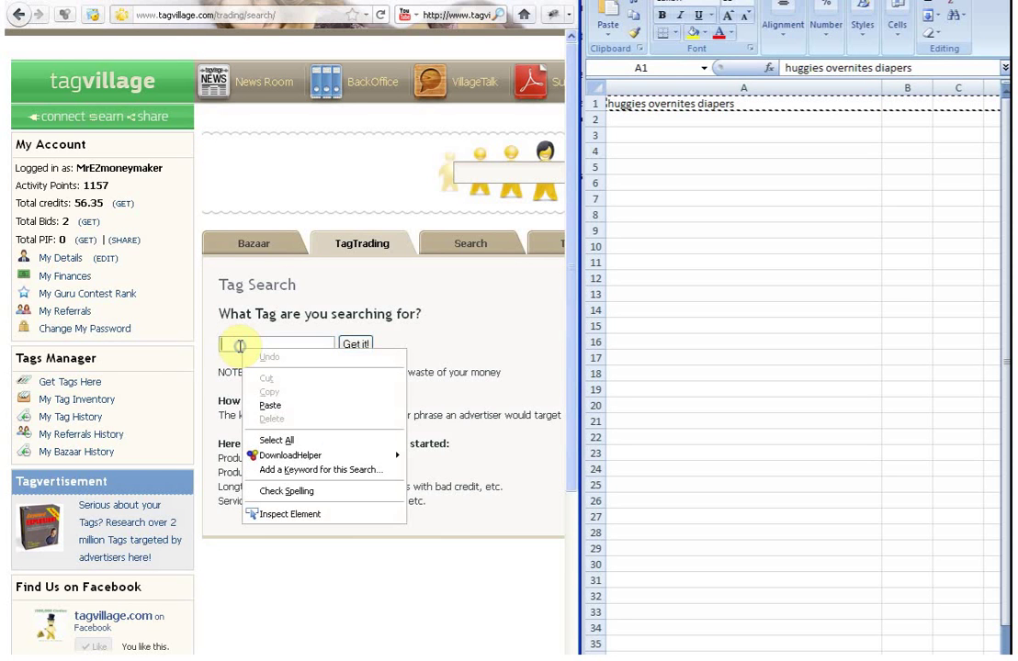
click(324, 406)
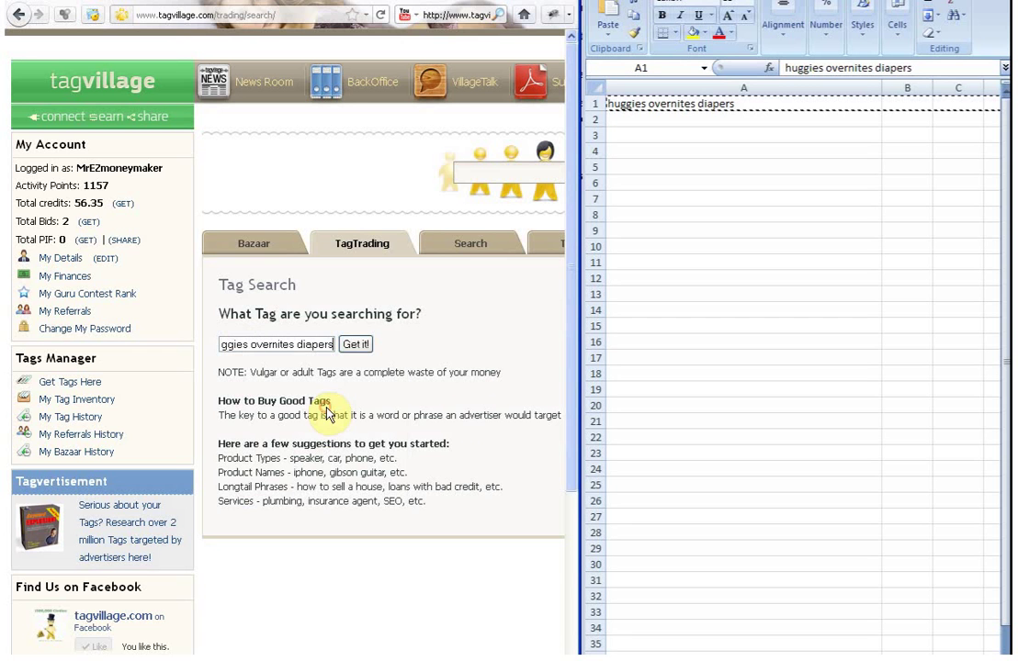
click(357, 346)
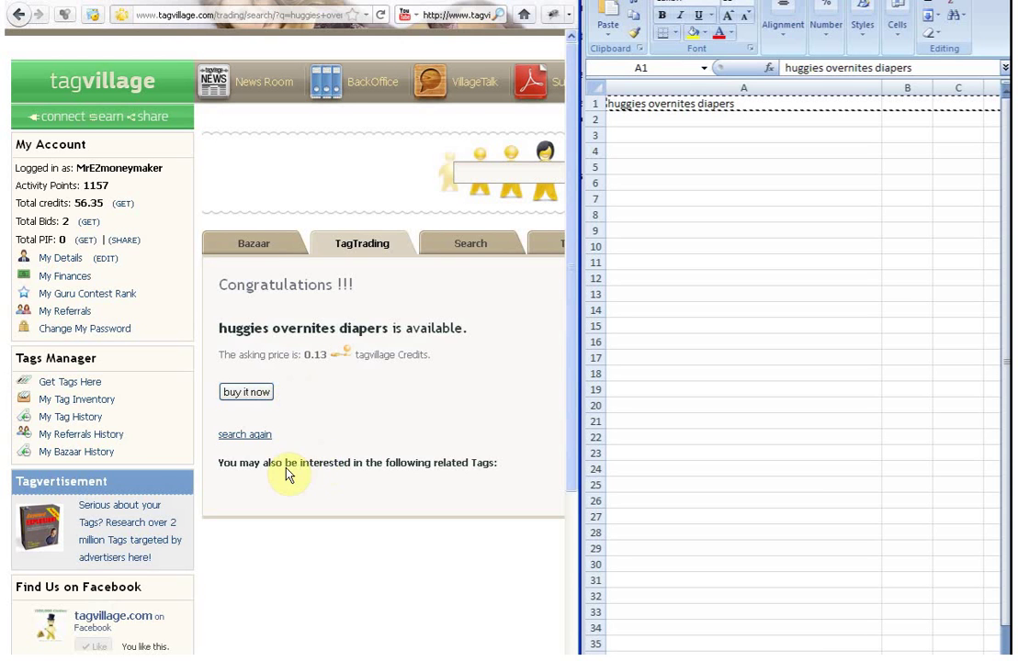
click(247, 435)
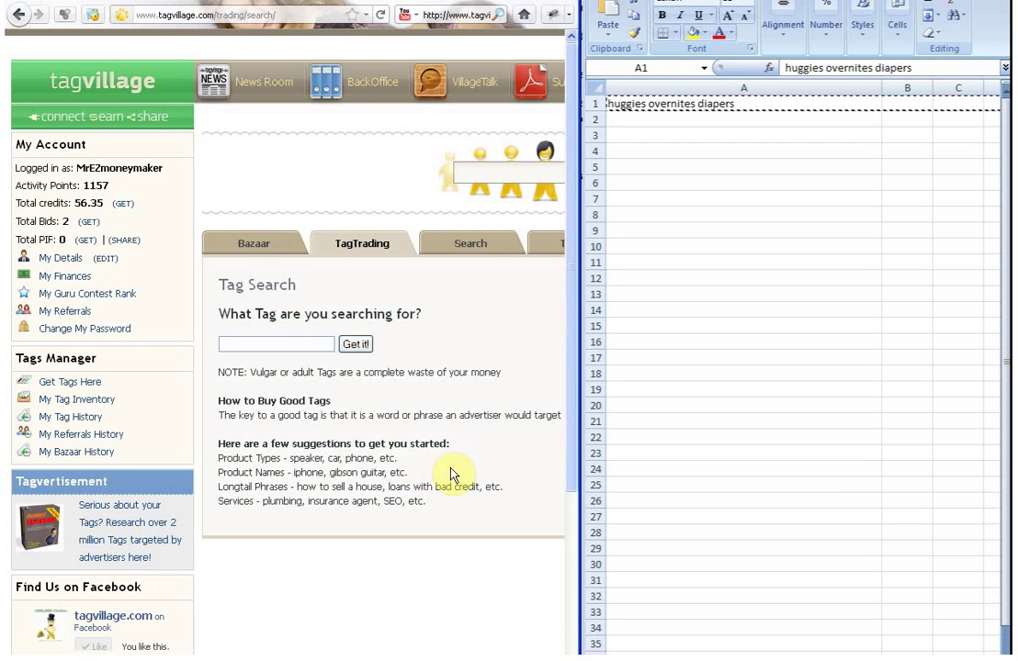
- Delete row 1 ('huggies overnites diapers'), leaving the Excel tag sheet empty
click(591, 104)
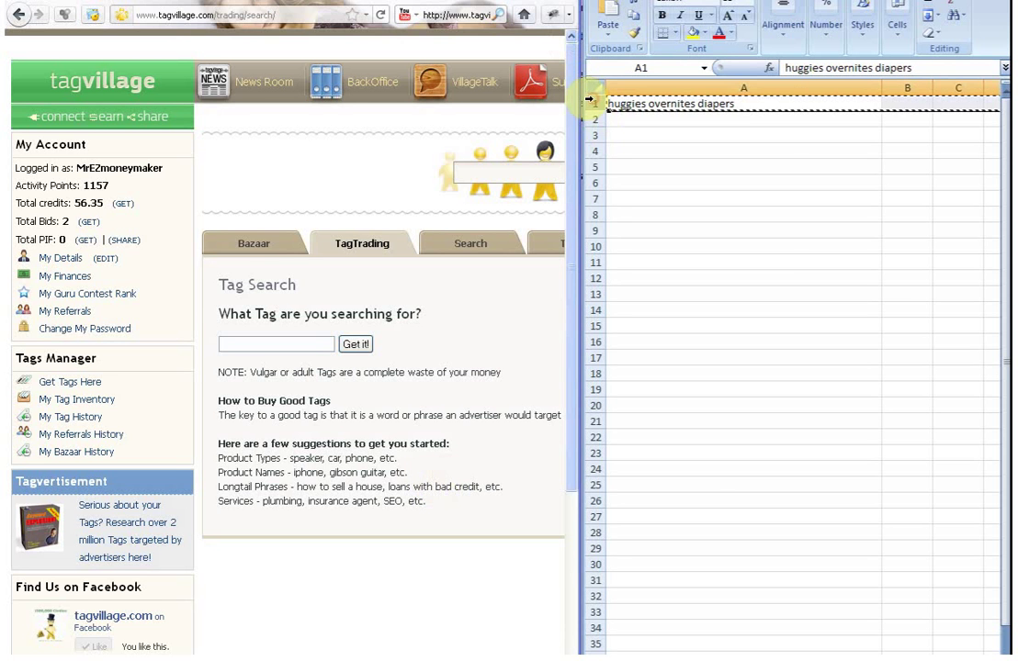
right_click(595, 103)
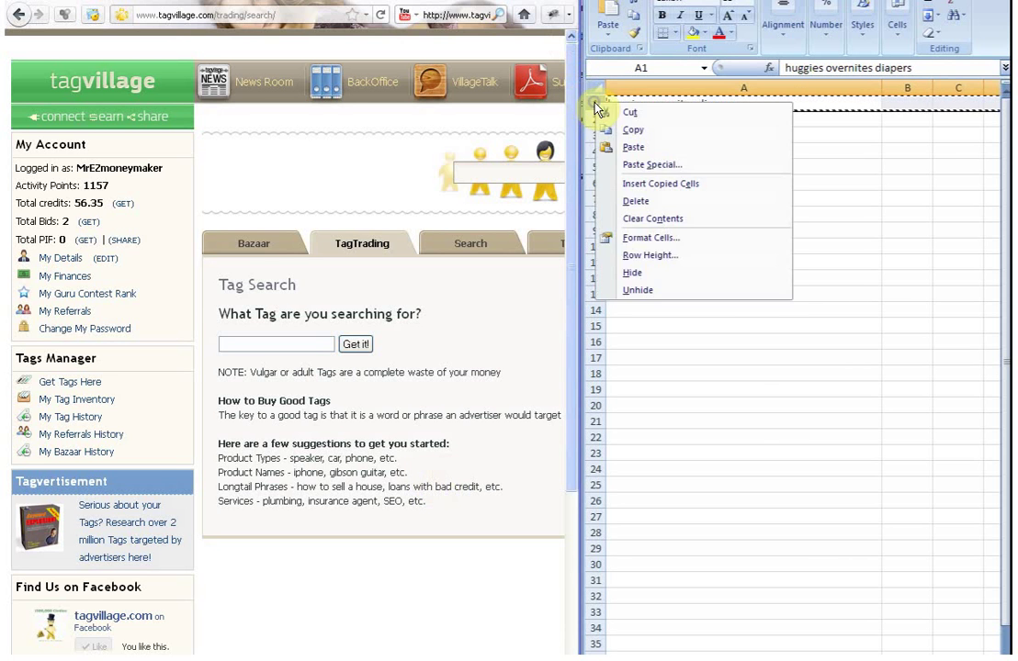
click(691, 210)
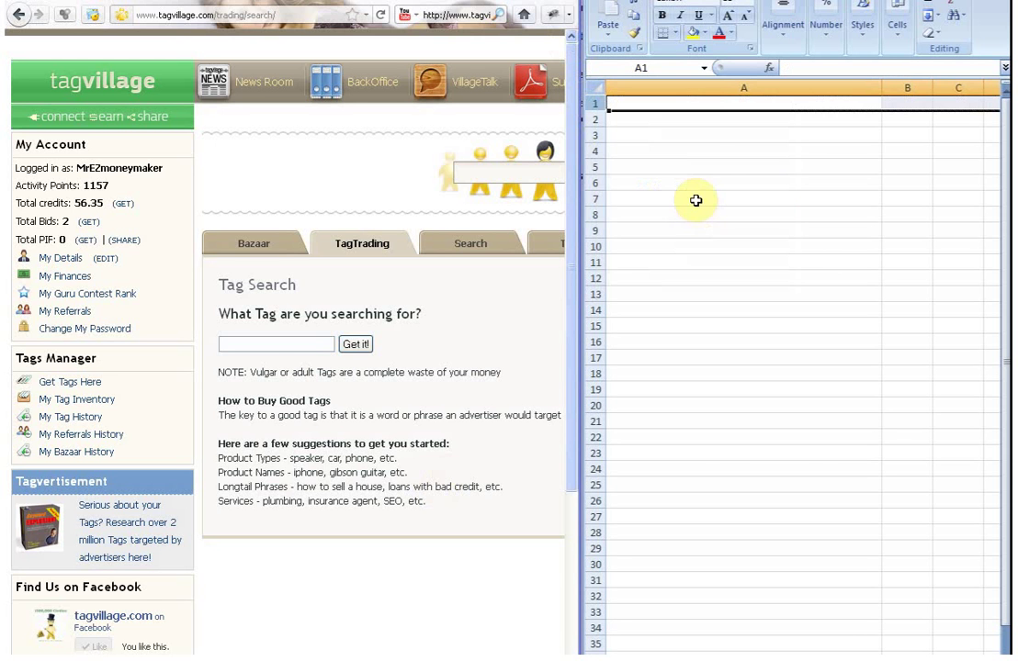